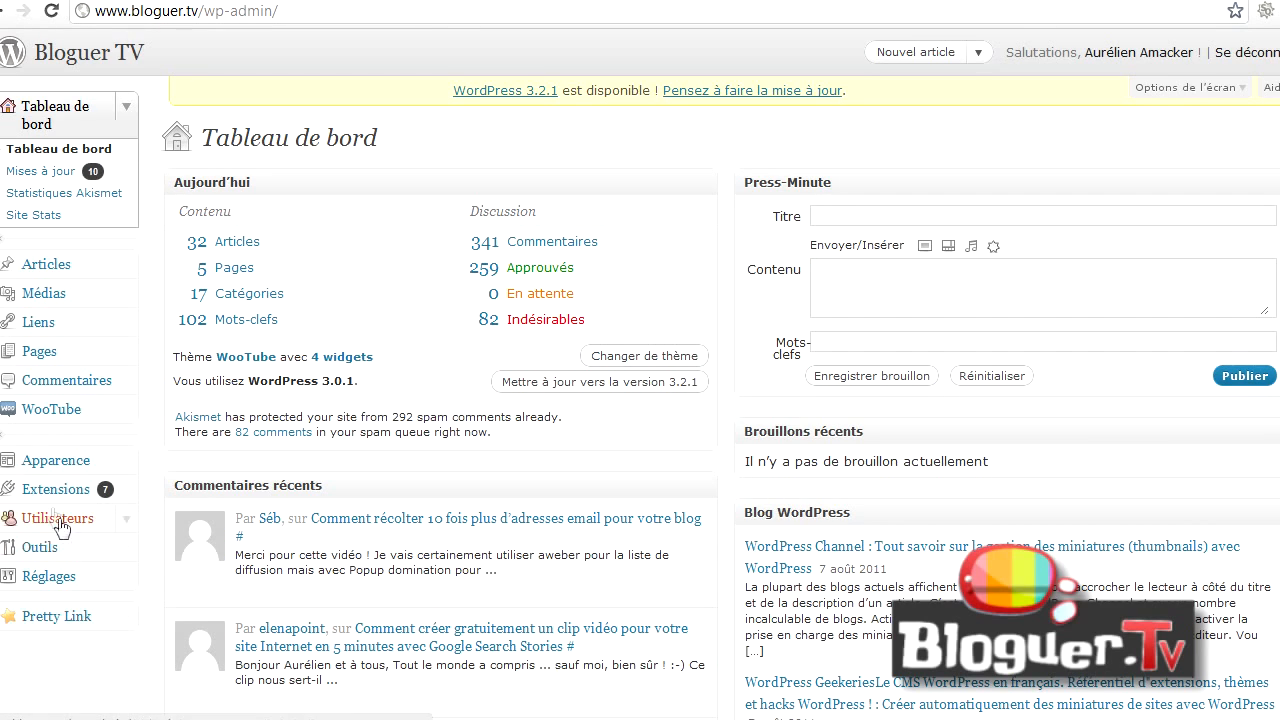
# - Search the installable WordPress plugins for "platinum seo pack"
pyautogui.click(42, 495)
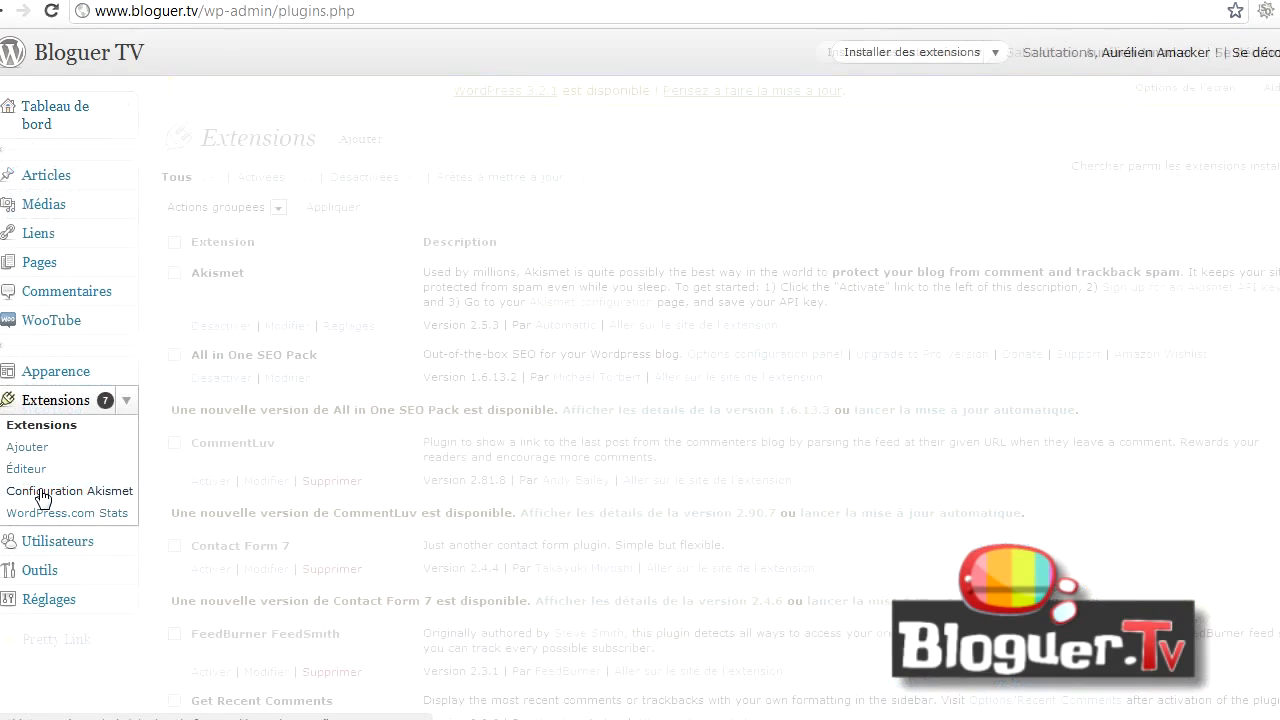
pyautogui.click(354, 145)
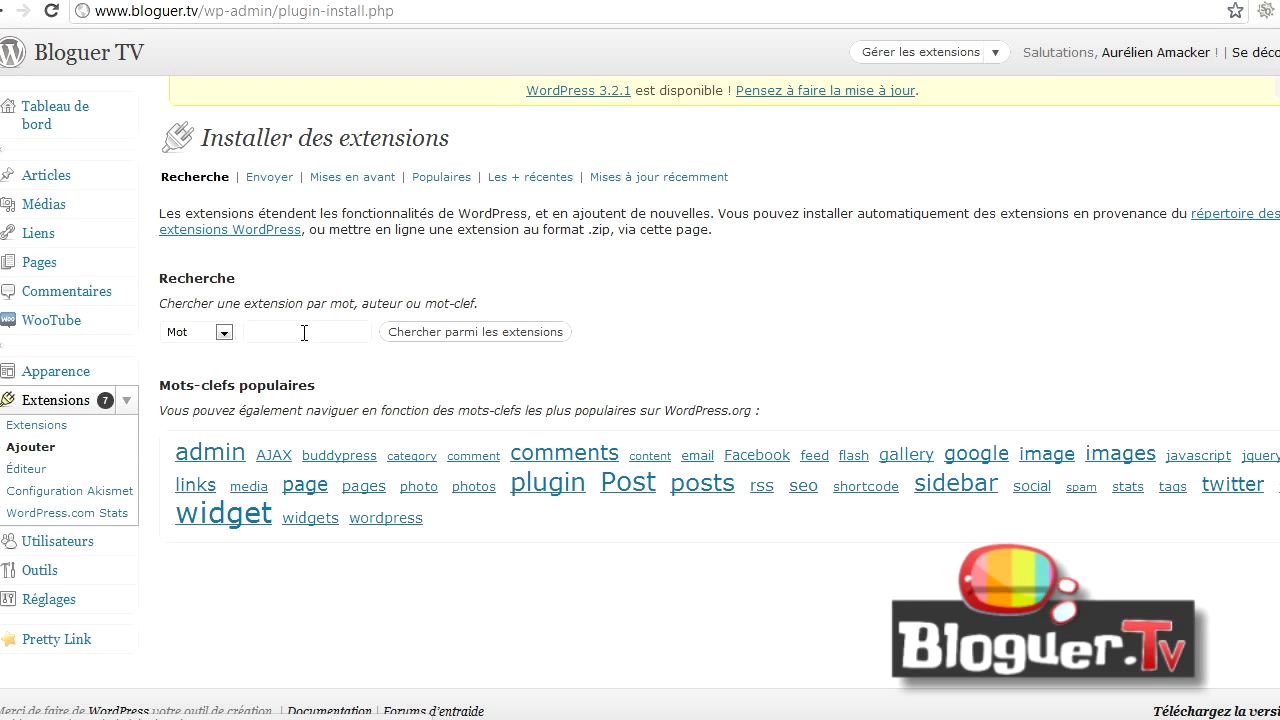
pyautogui.click(304, 332)
pyautogui.write('plati')
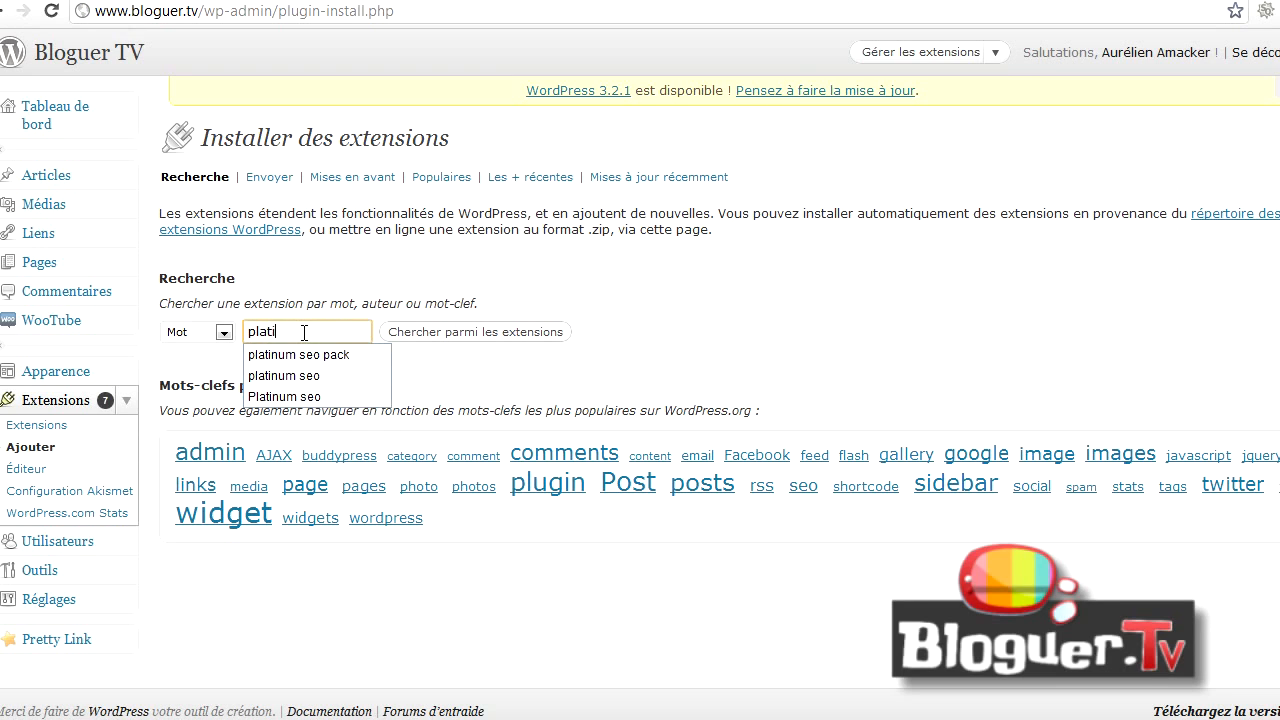
pyautogui.write('num')
pyautogui.press('Down')
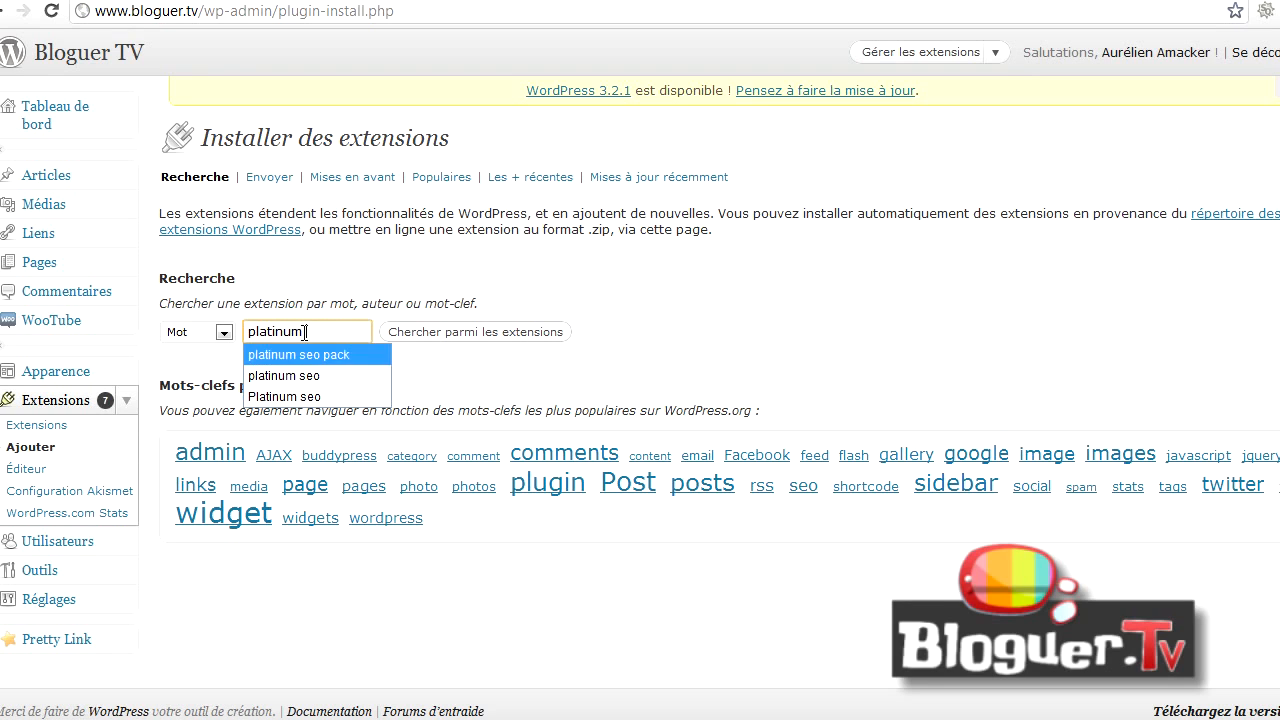
pyautogui.press('Return')
pyautogui.click(469, 336)
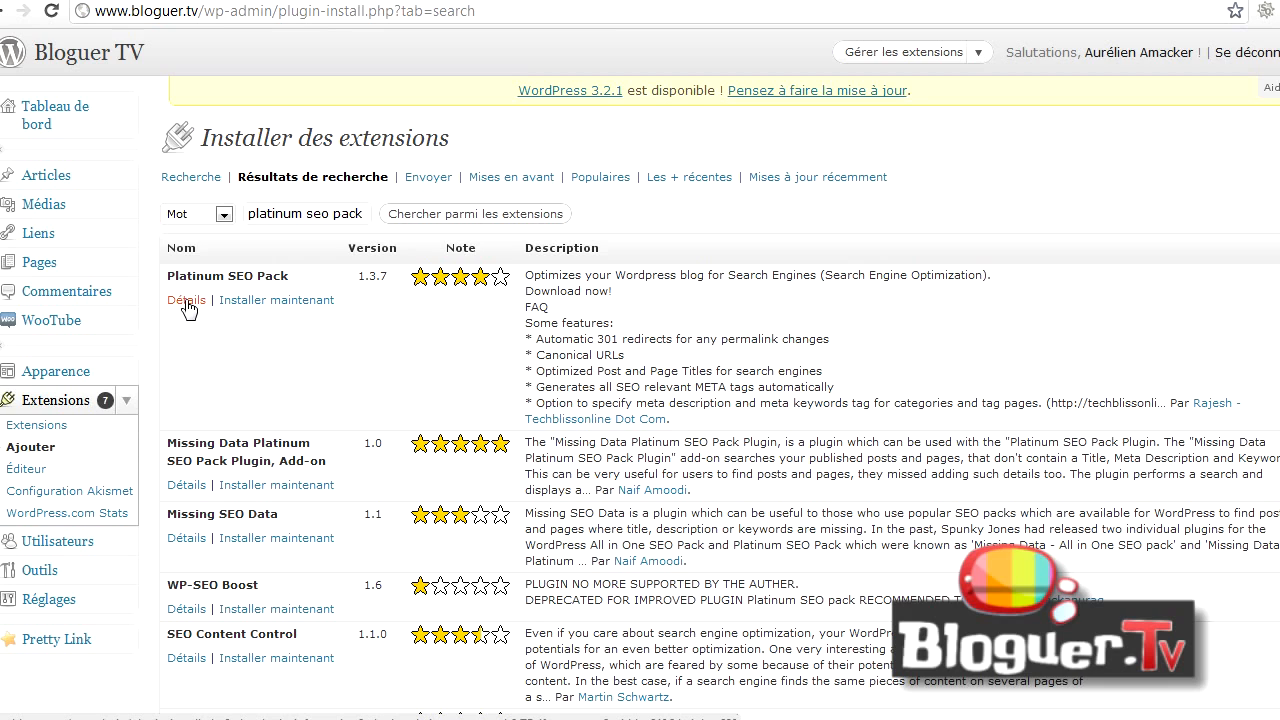
# - Install the Platinum SEO Pack 1.3.7 plugin from the search results and activate it
pyautogui.click(245, 300)
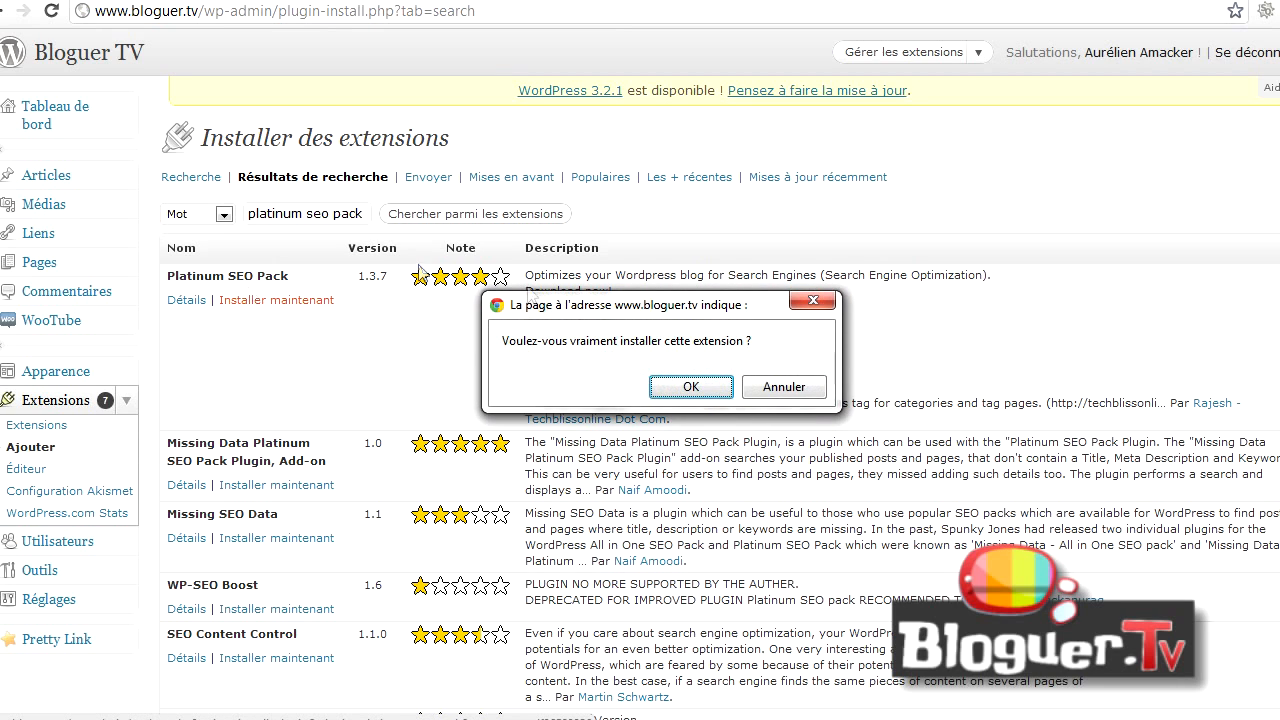
pyautogui.click(672, 386)
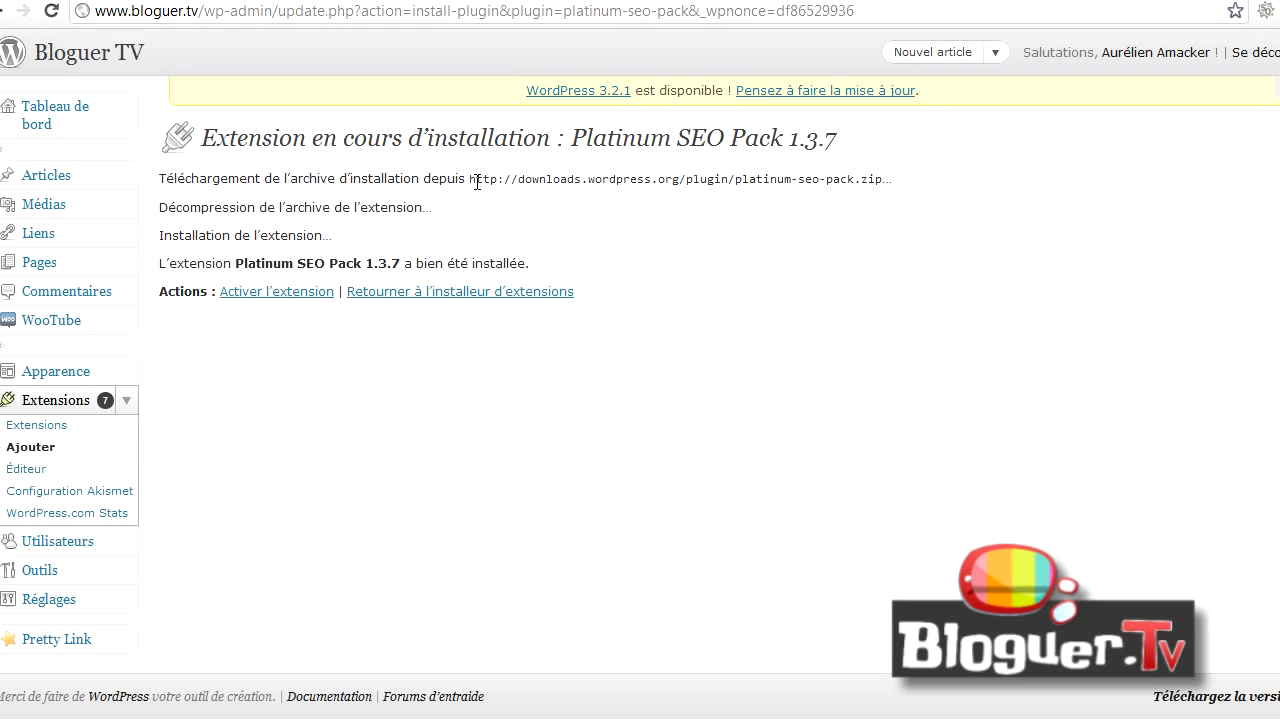
pyautogui.moveTo(467, 179); pyautogui.dragTo(888, 179)
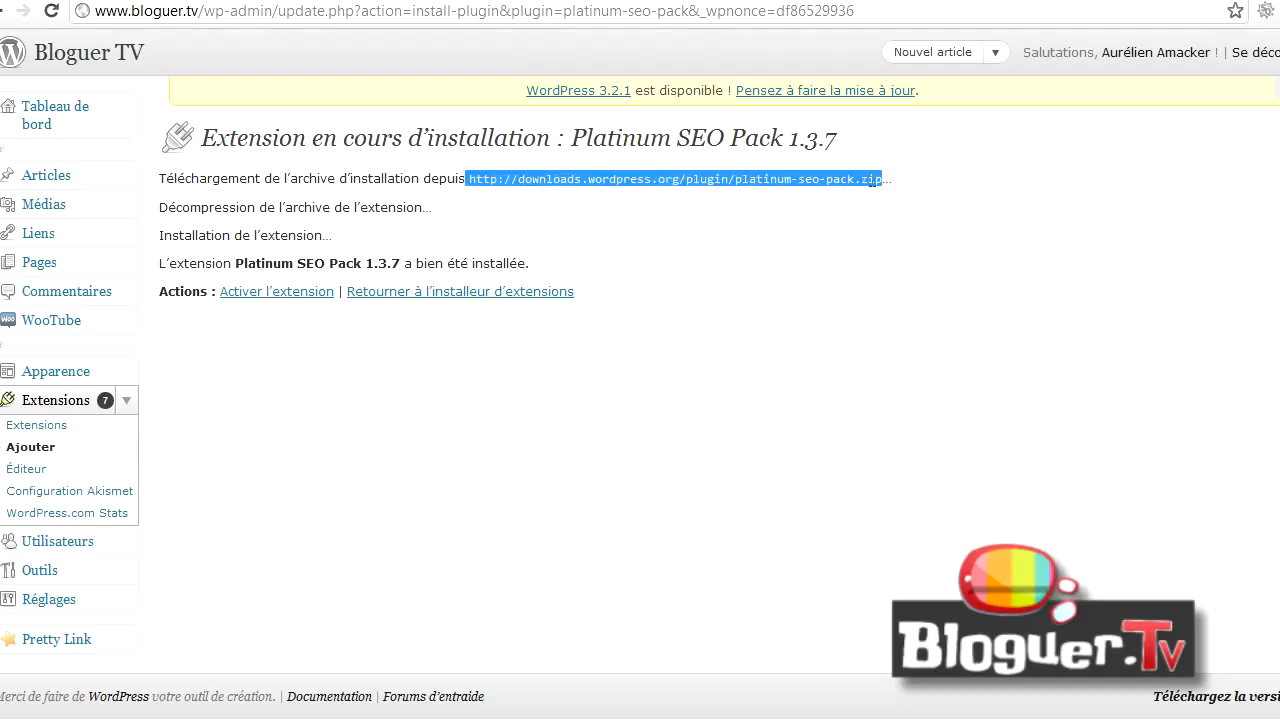
pyautogui.moveTo(213, 207); pyautogui.dragTo(336, 207)
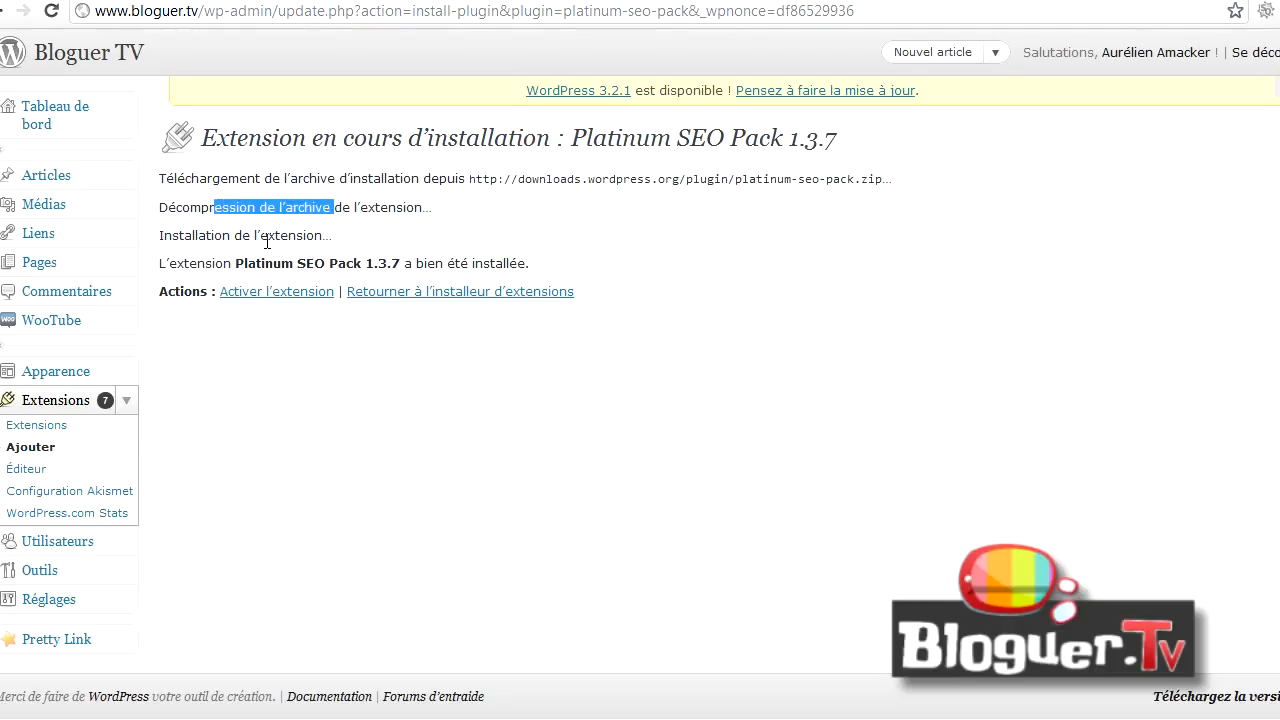
pyautogui.moveTo(292, 262); pyautogui.dragTo(474, 263)
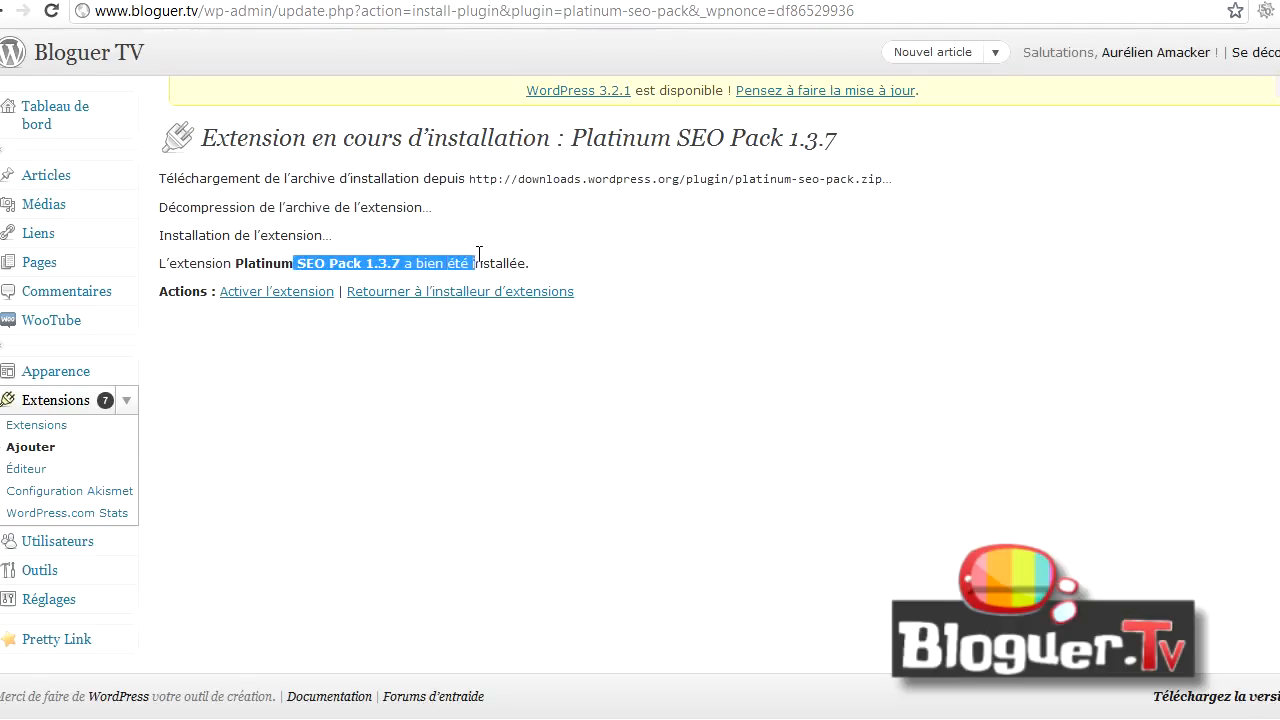
pyautogui.click(258, 292)
# - Deactivate the Platinum SEO Pack plugin and delete its files from the site
pyautogui.scroll(-3, 705, 420)
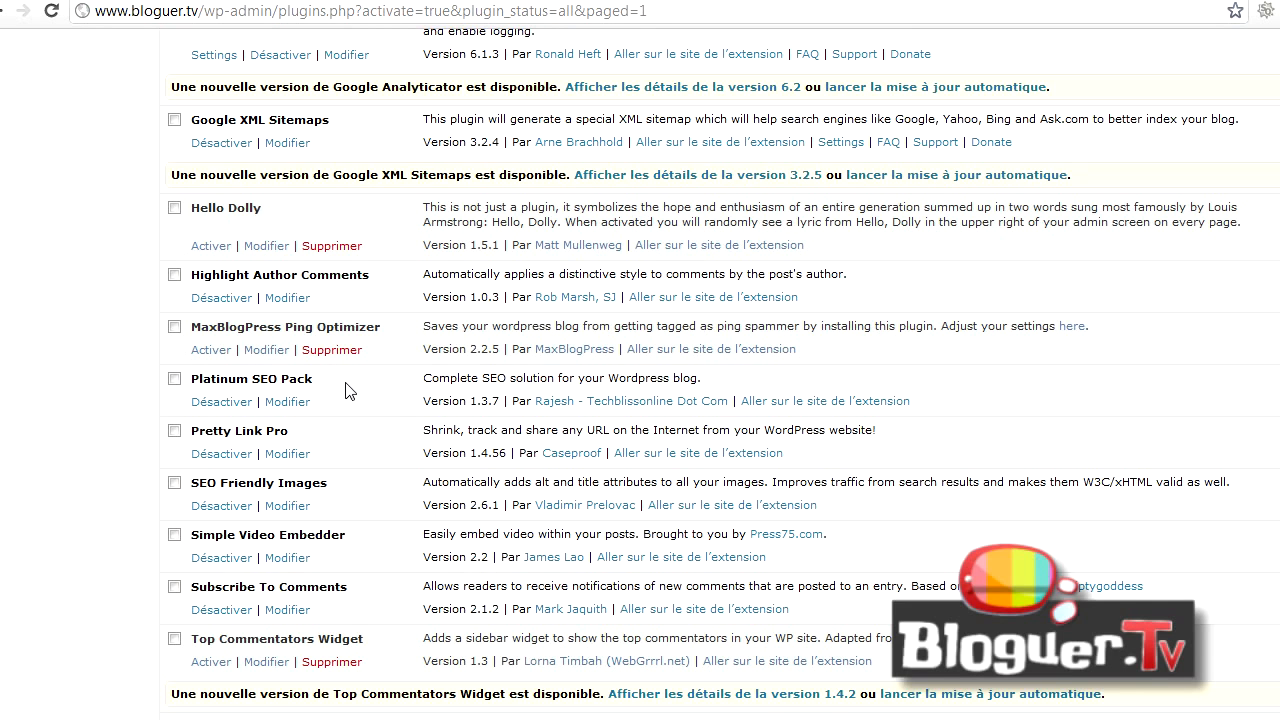
pyautogui.click(226, 404)
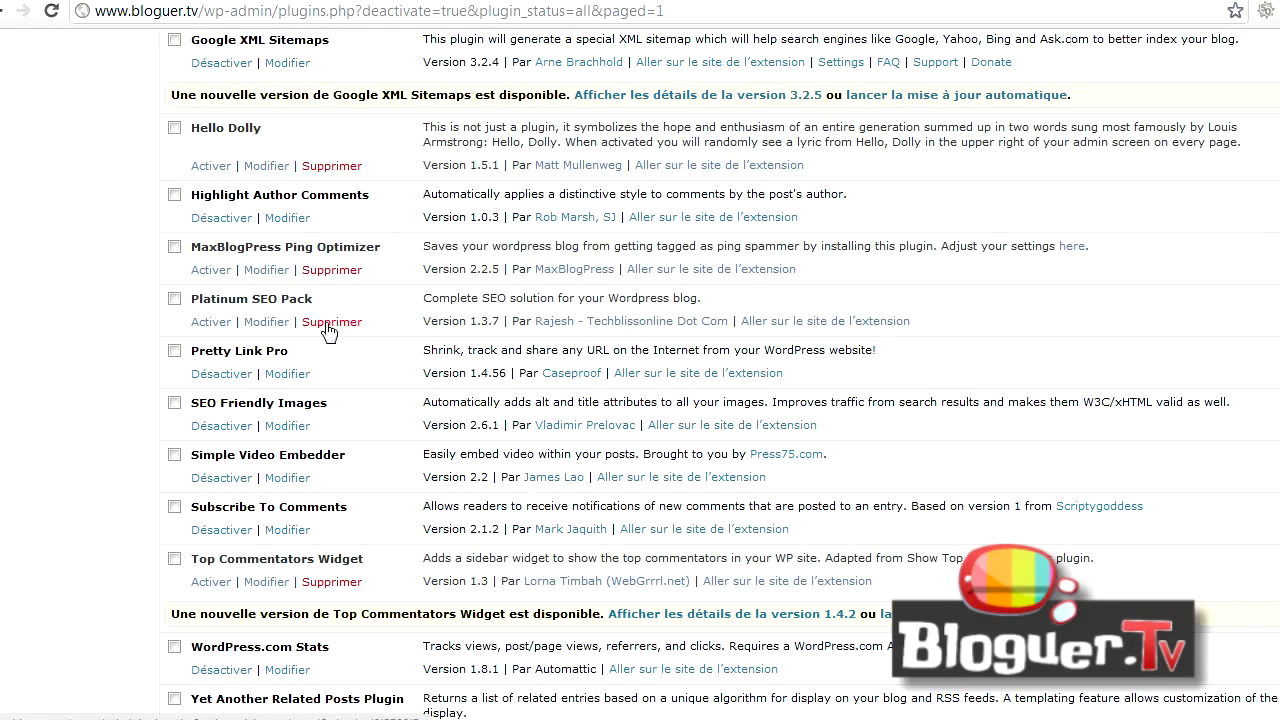
pyautogui.click(327, 323)
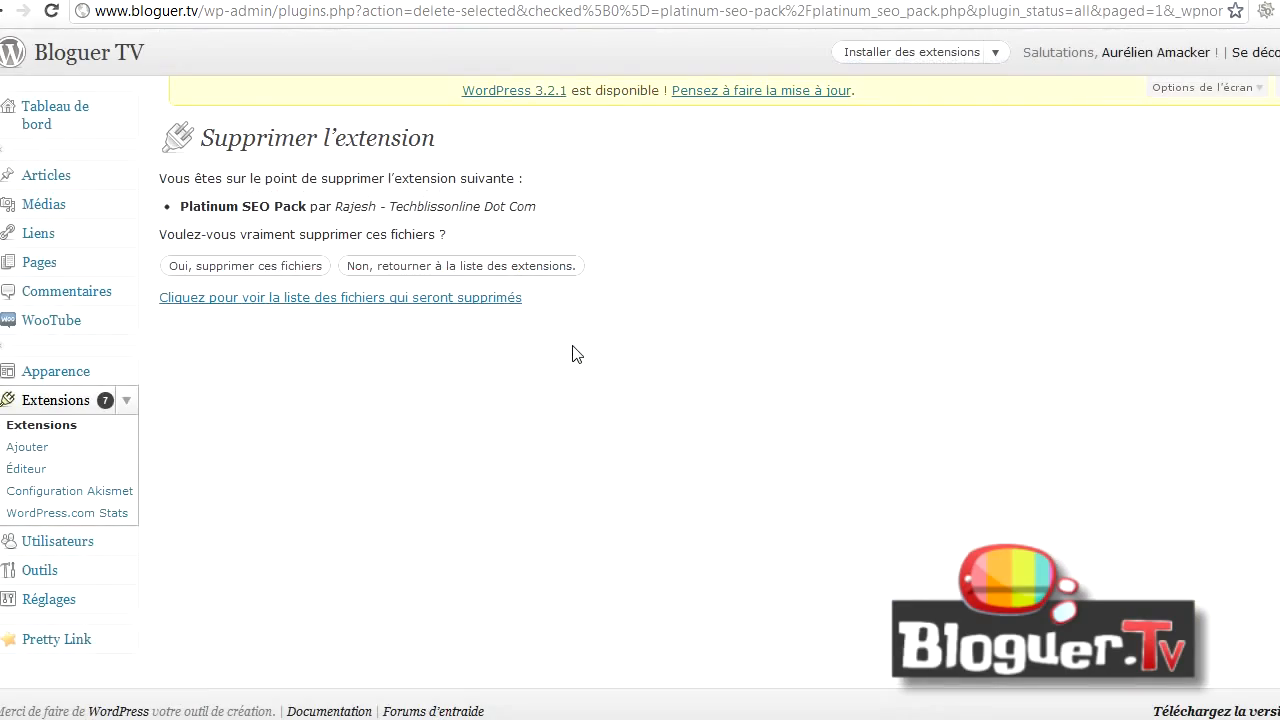
pyautogui.click(259, 271)
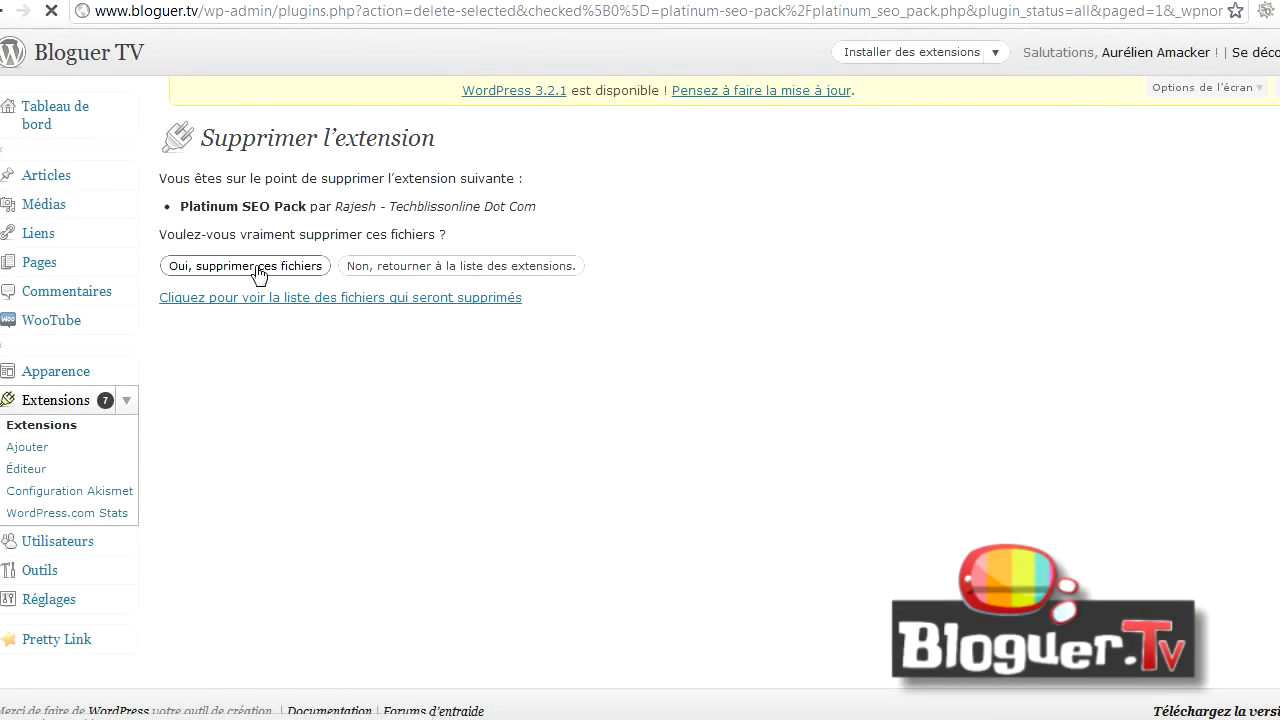
# - Update the Contact Form 7 plugin automatically to version 2.4.6 and activate it
pyautogui.scroll(-2, 640, 374)
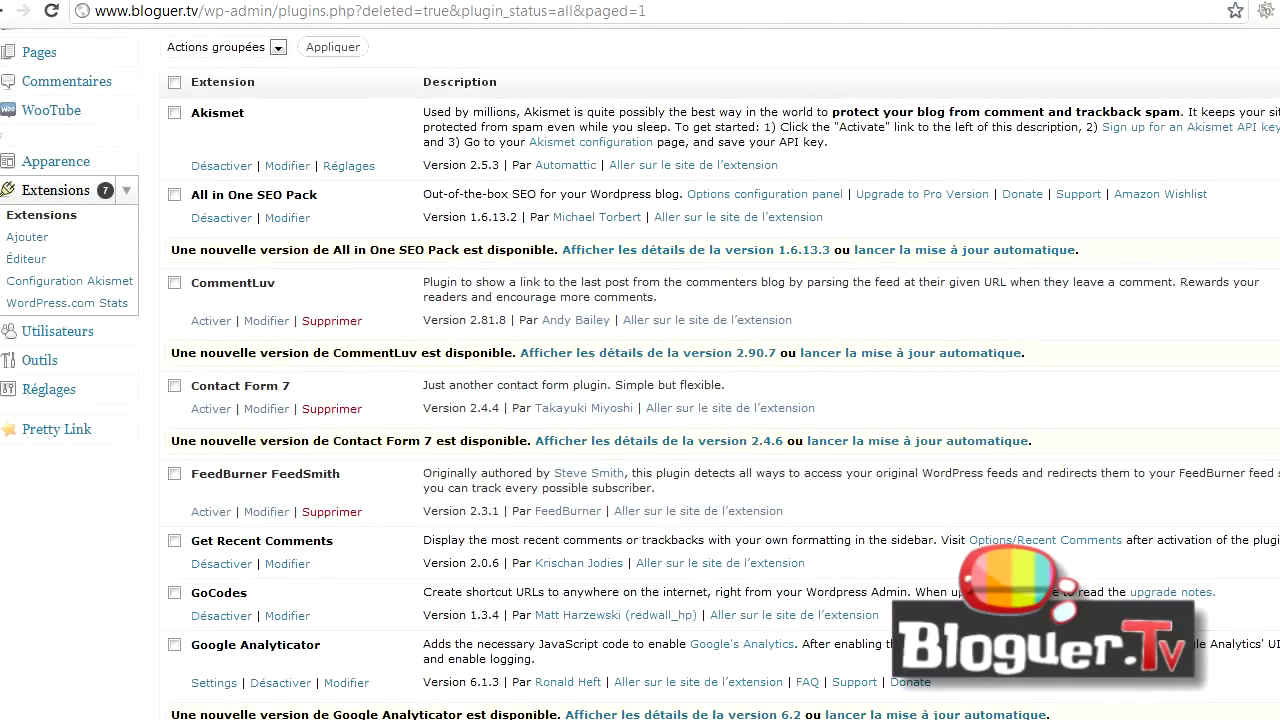
pyautogui.scroll(-1, 510, 300)
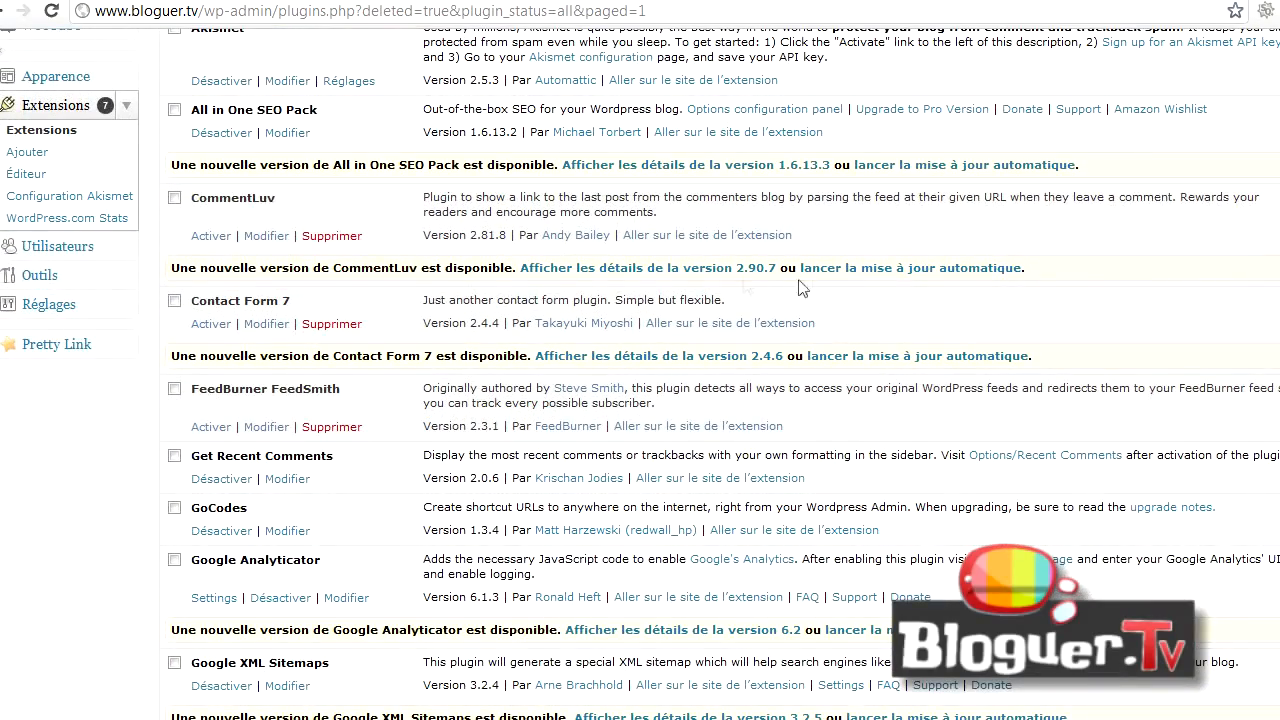
pyautogui.moveTo(198, 270); pyautogui.dragTo(453, 279)
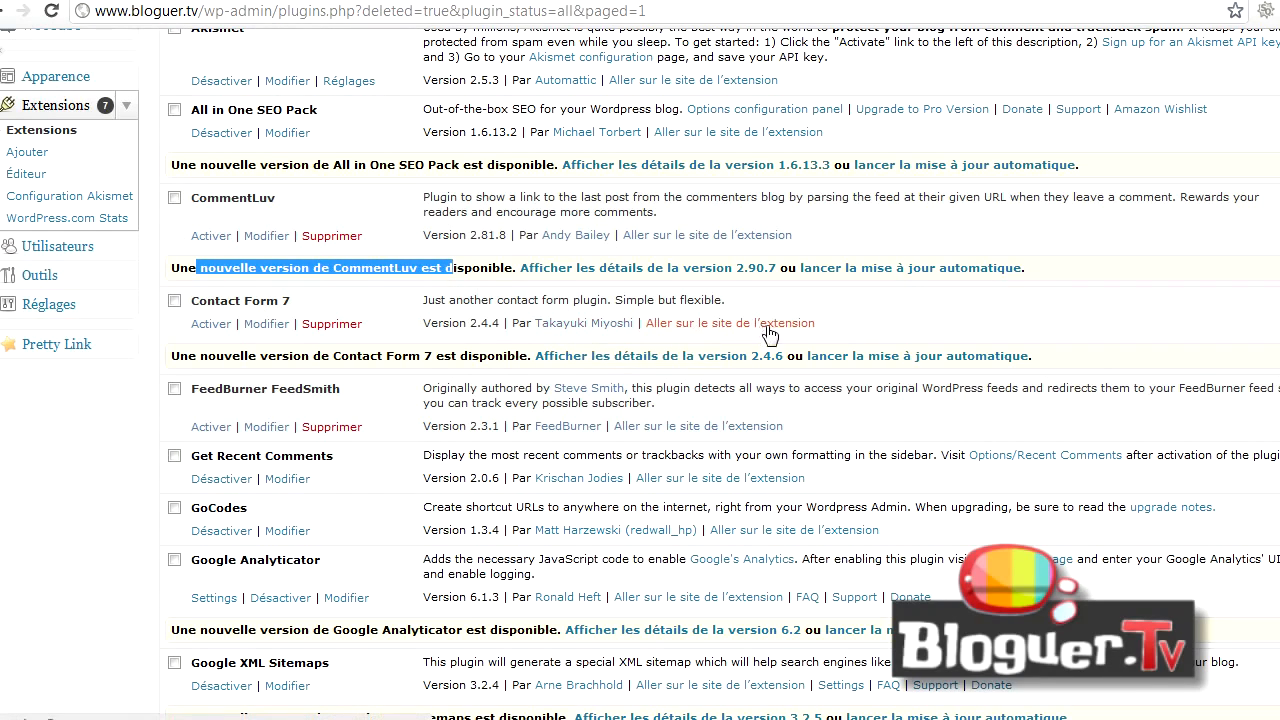
pyautogui.click(853, 361)
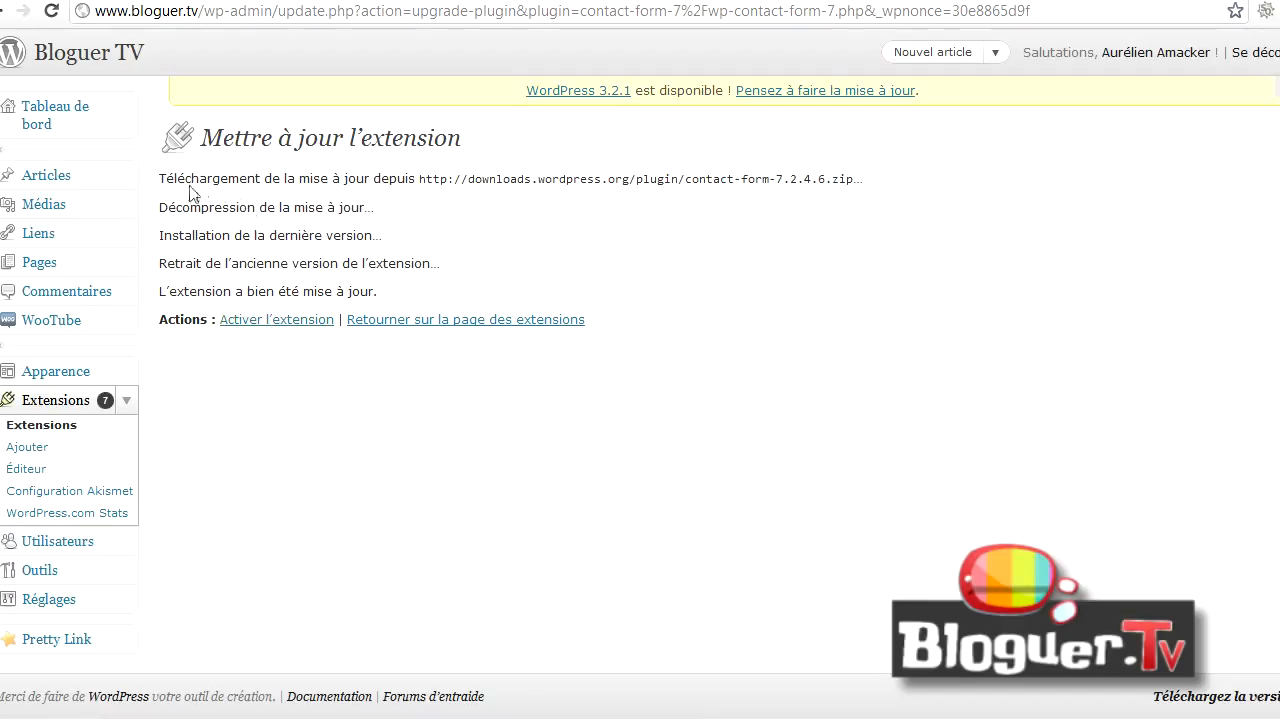
pyautogui.moveTo(166, 177); pyautogui.dragTo(826, 182)
pyautogui.click(783, 183)
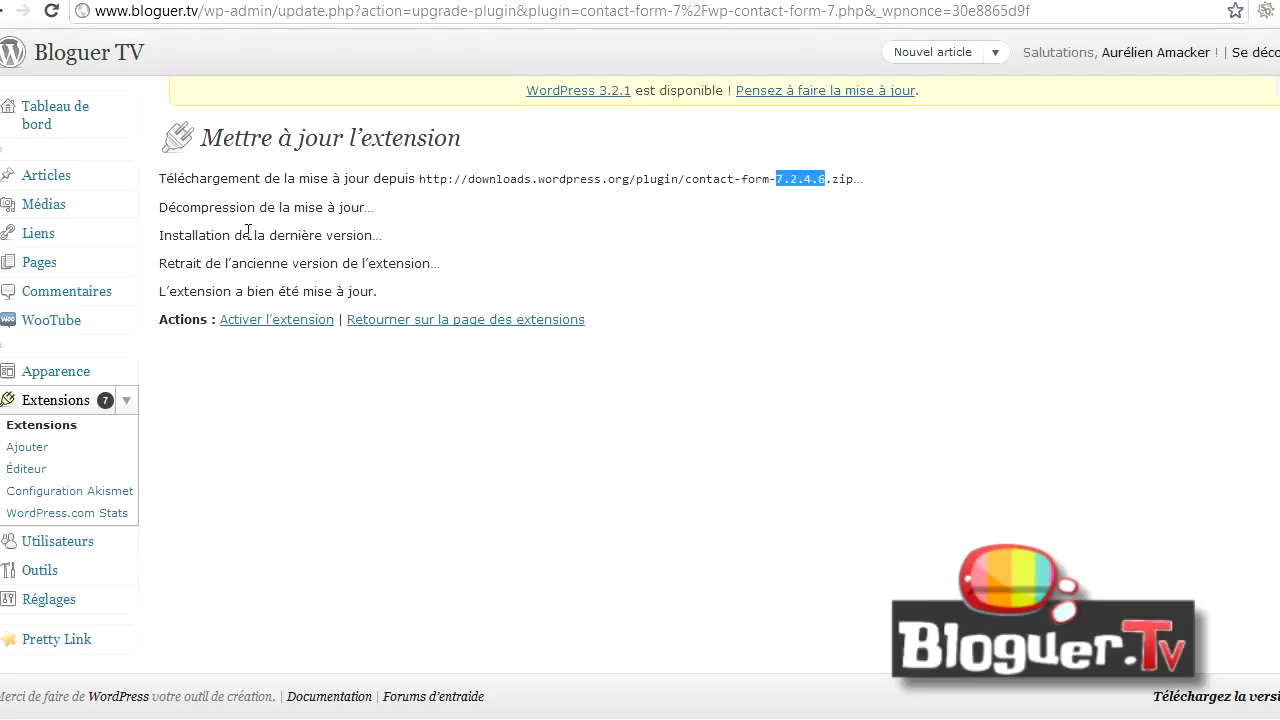
pyautogui.moveTo(240, 264); pyautogui.dragTo(352, 278)
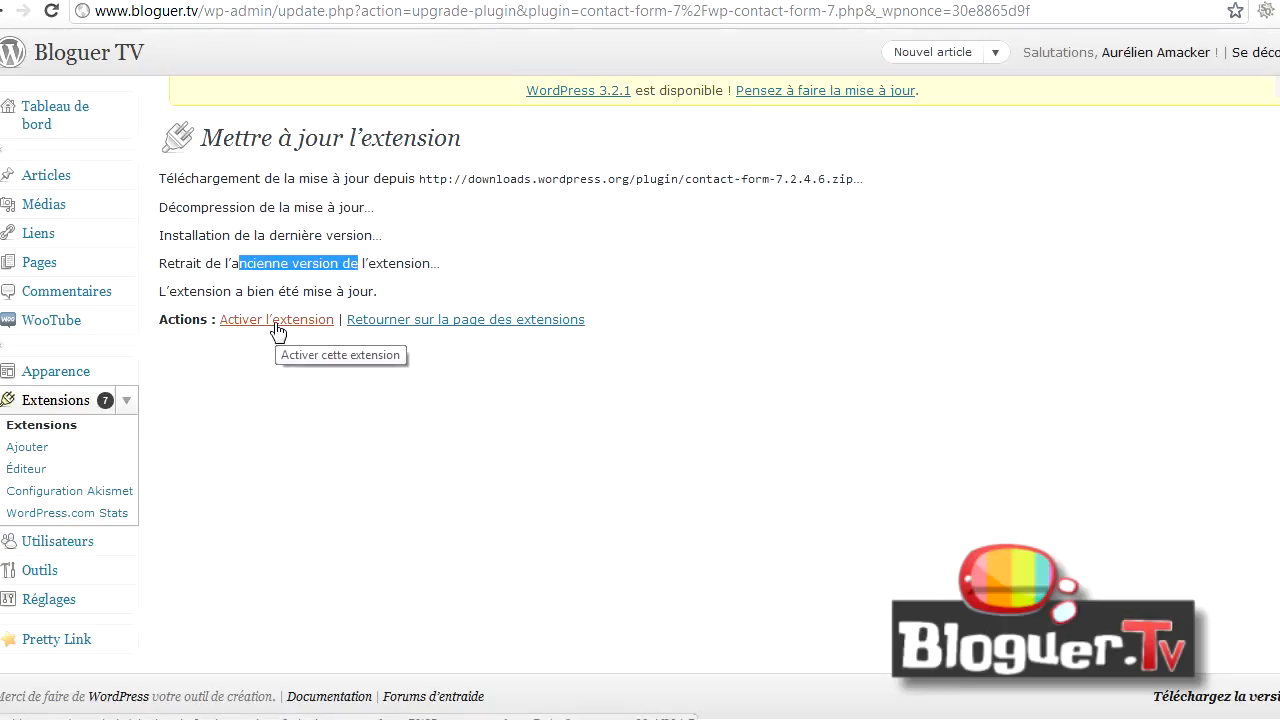
pyautogui.click(277, 320)
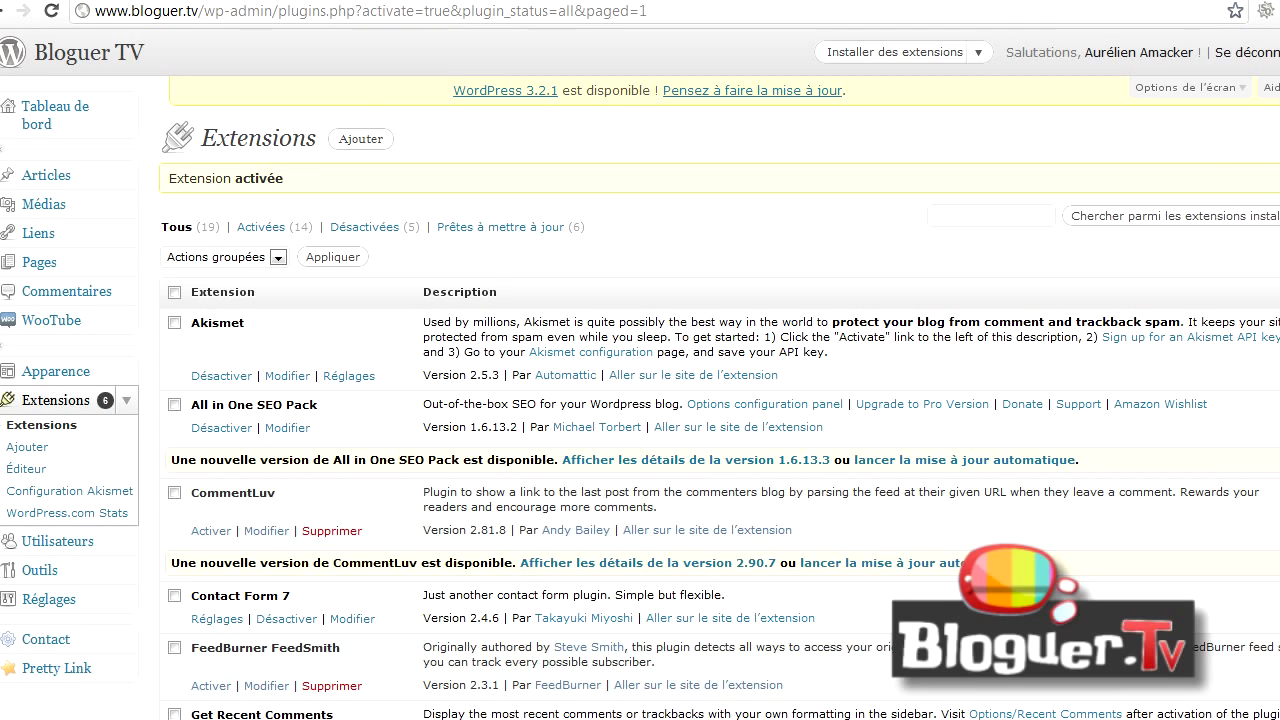
pyautogui.scroll(-1, 1276, 182)
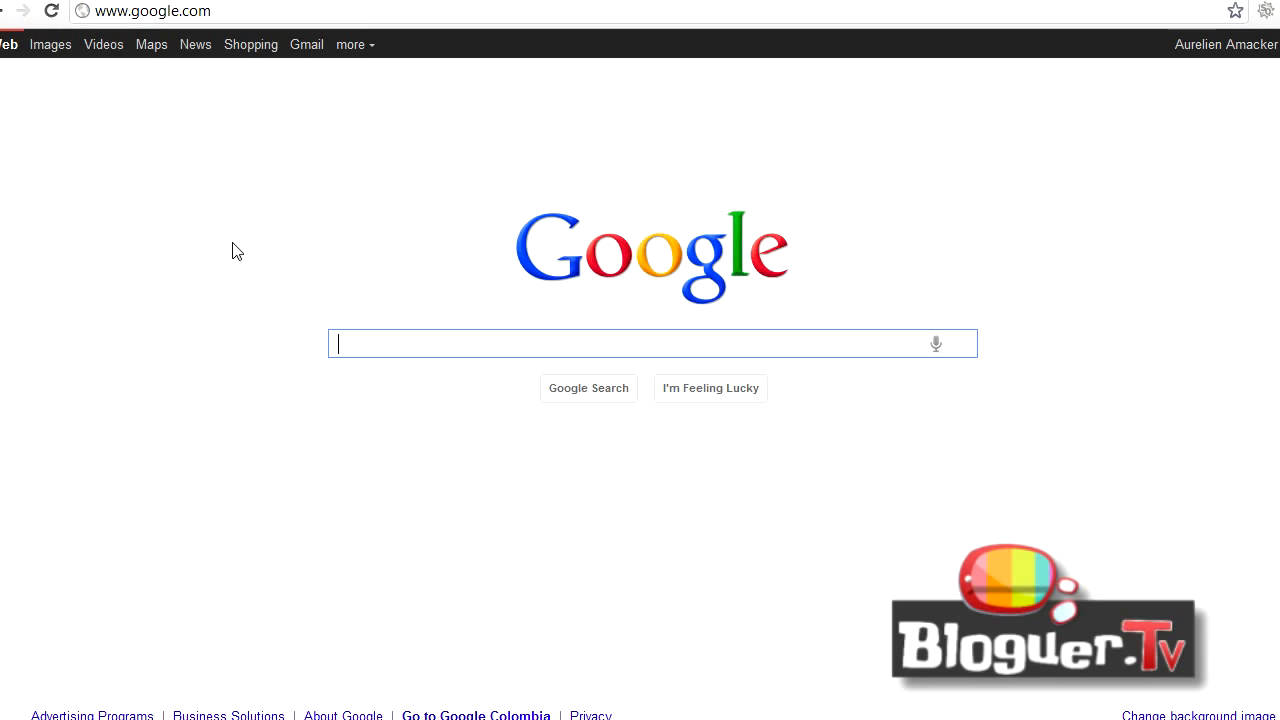
# - Search Google for "seo platinum pack" and open the plugin's page in the WordPress.org Plugin Directory
pyautogui.write('se')
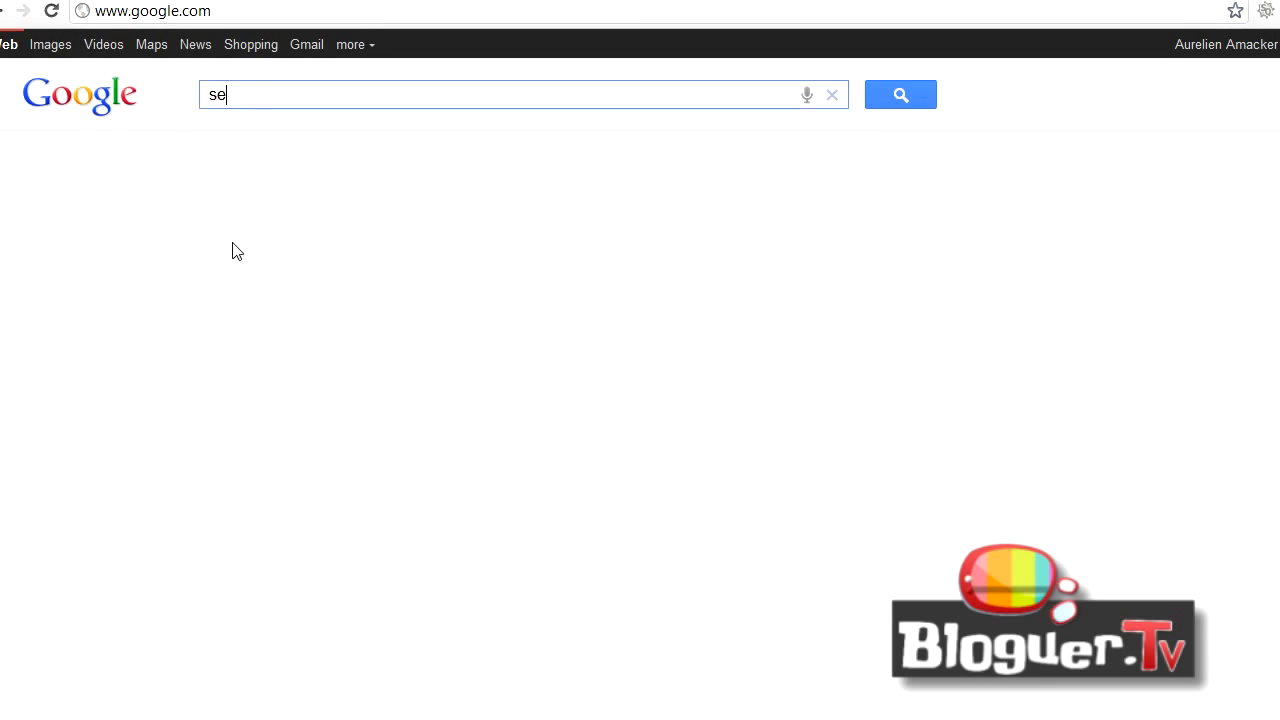
pyautogui.write('o platinum pack')
pyautogui.press('Return')
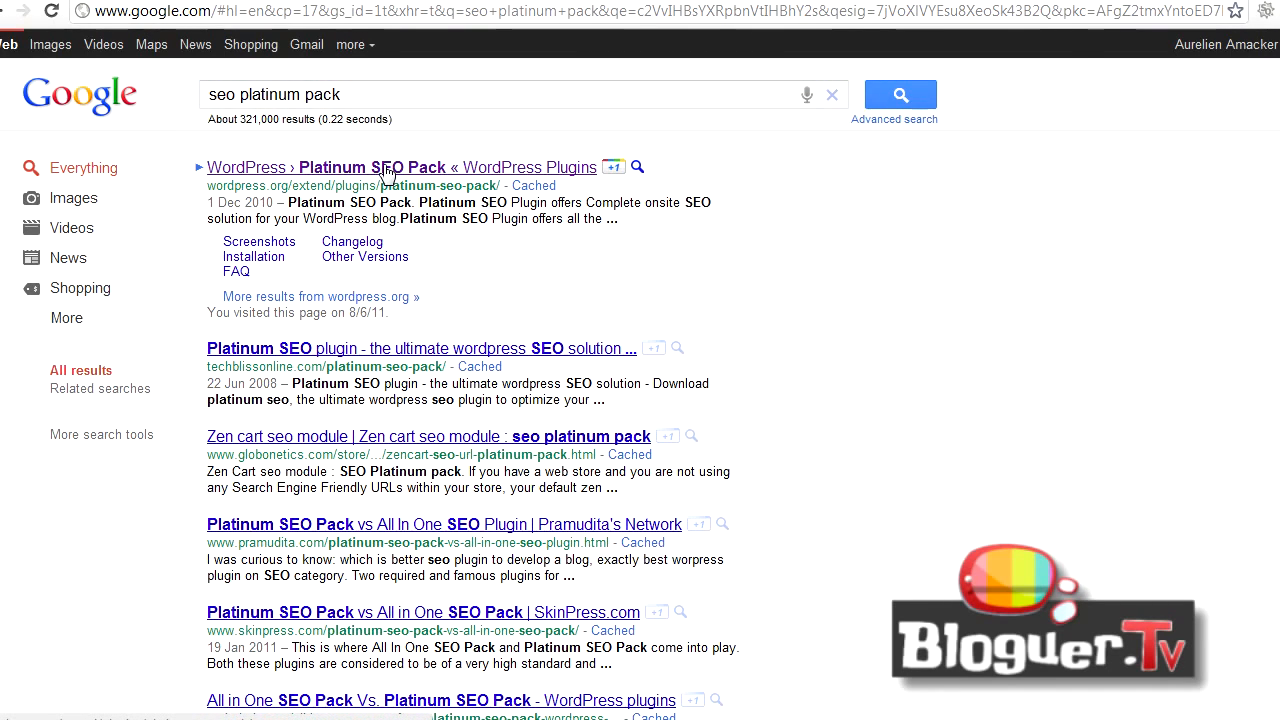
pyautogui.moveTo(213, 186); pyautogui.dragTo(421, 300)
pyautogui.click(208, 188)
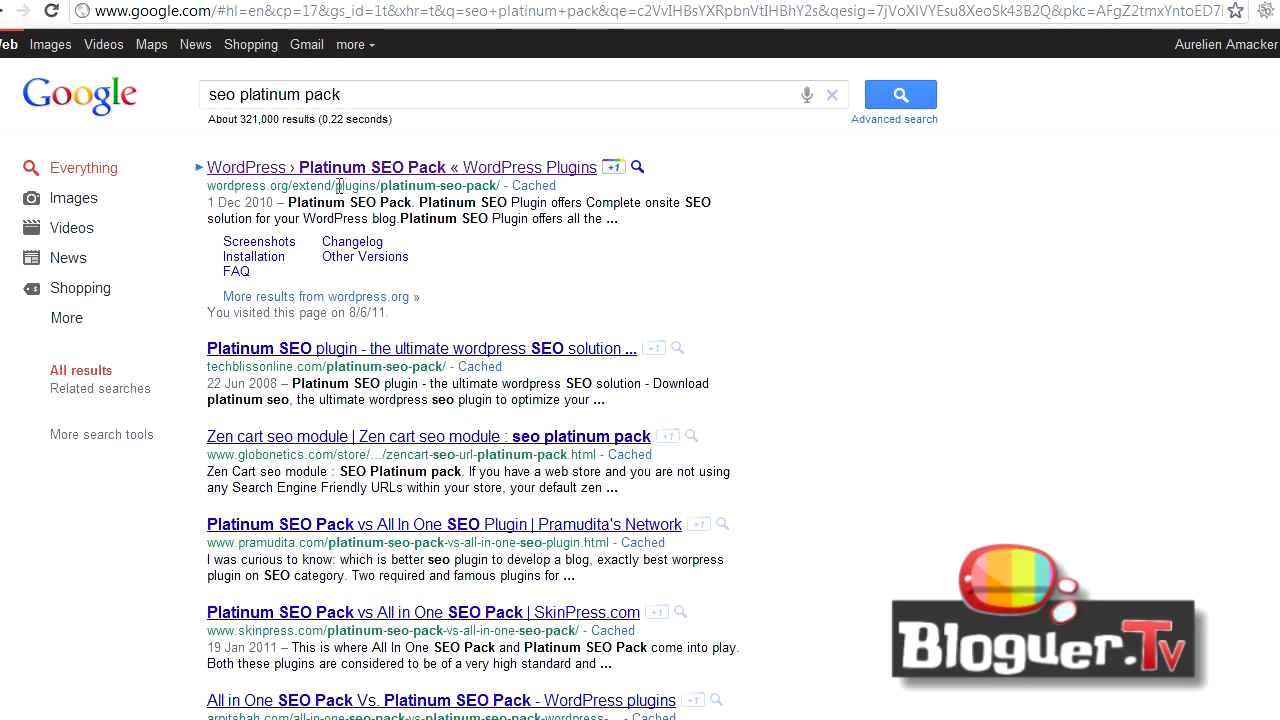
pyautogui.moveTo(379, 187); pyautogui.dragTo(492, 186)
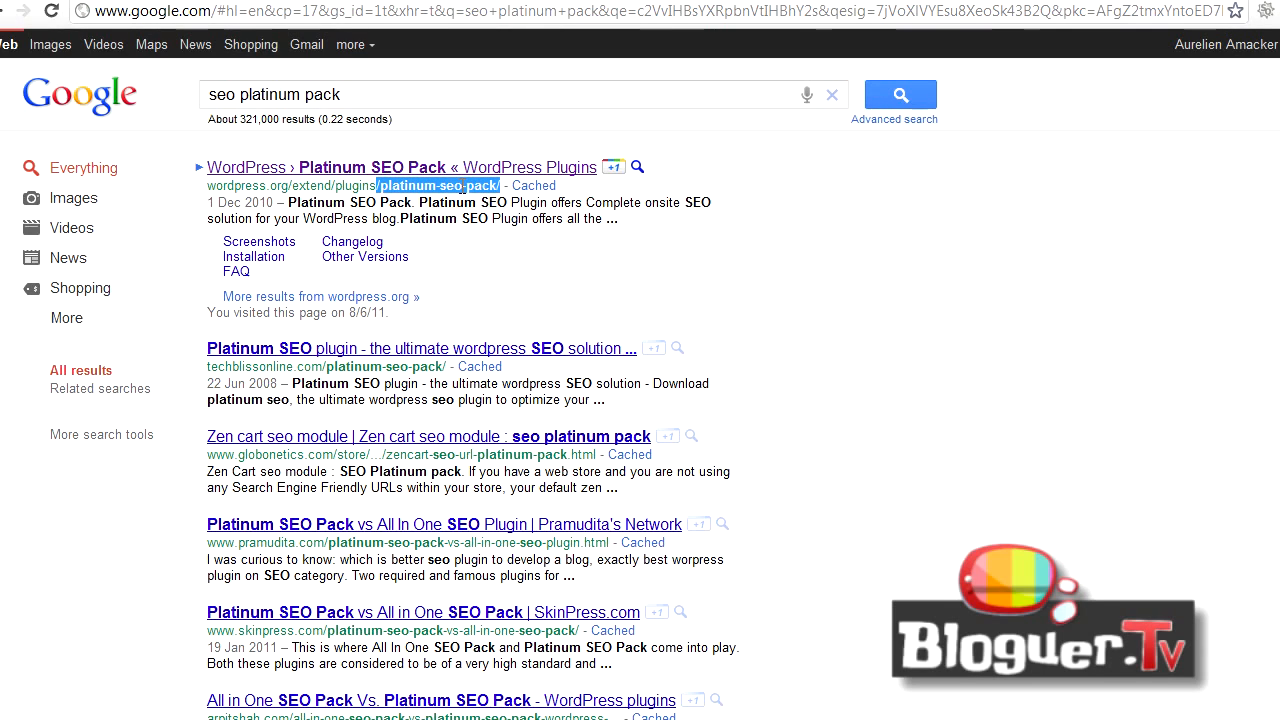
pyautogui.click(371, 168)
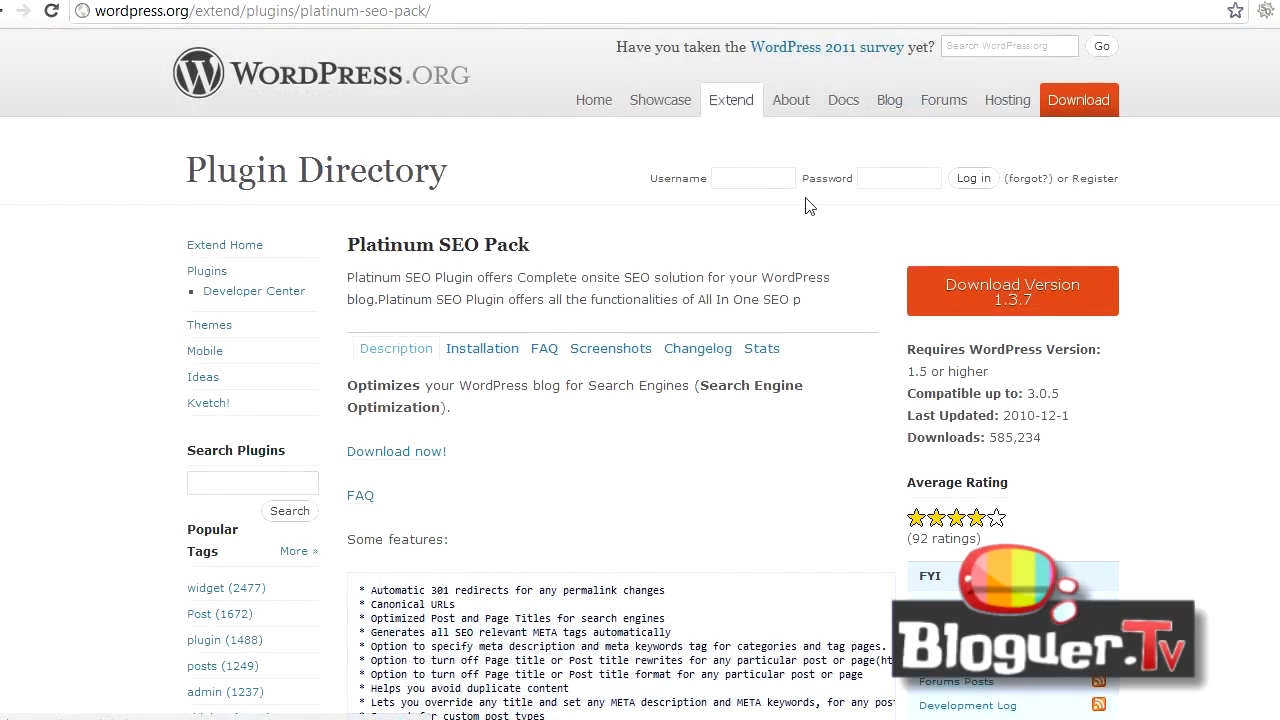
# - Download Platinum SEO Pack version 1.3.7 as the ZIP archive platinum-seo-pack into the Téléchargements folder
pyautogui.scroll(-5, 1195, 200)
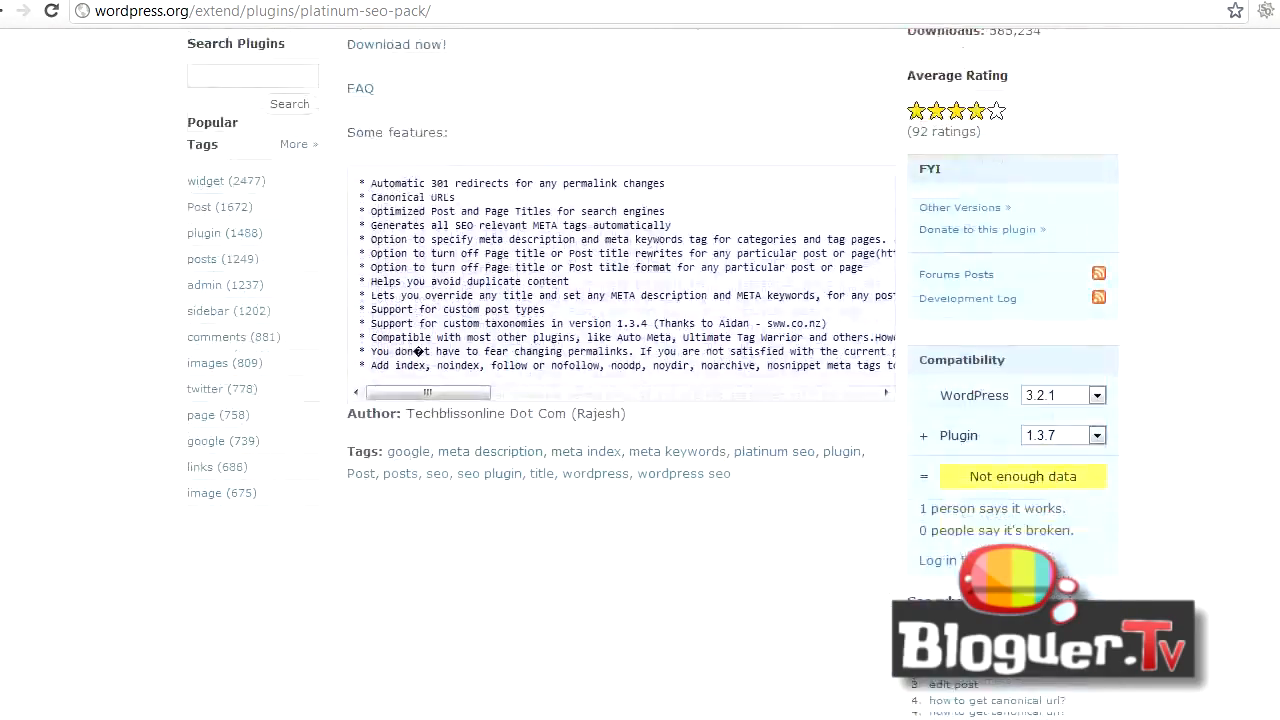
pyautogui.scroll(4, 1195, 200)
pyautogui.scroll(1, 1185, 410)
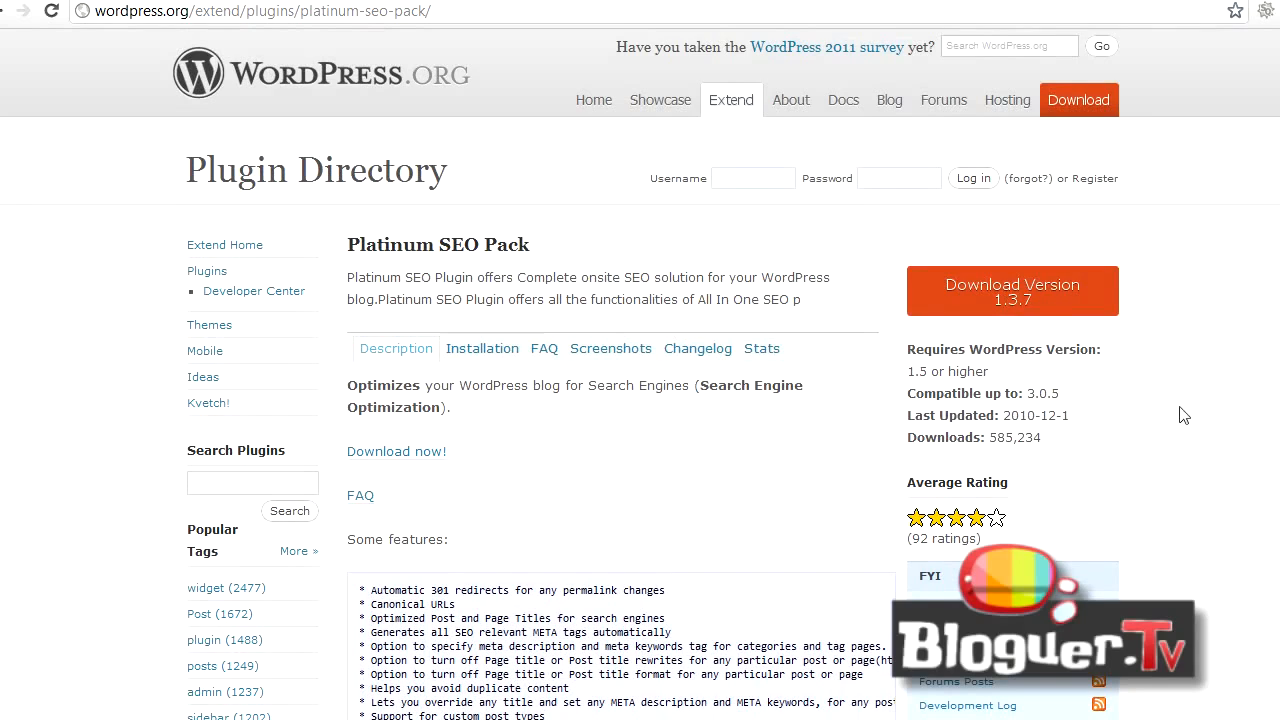
pyautogui.rightClick(1007, 300)
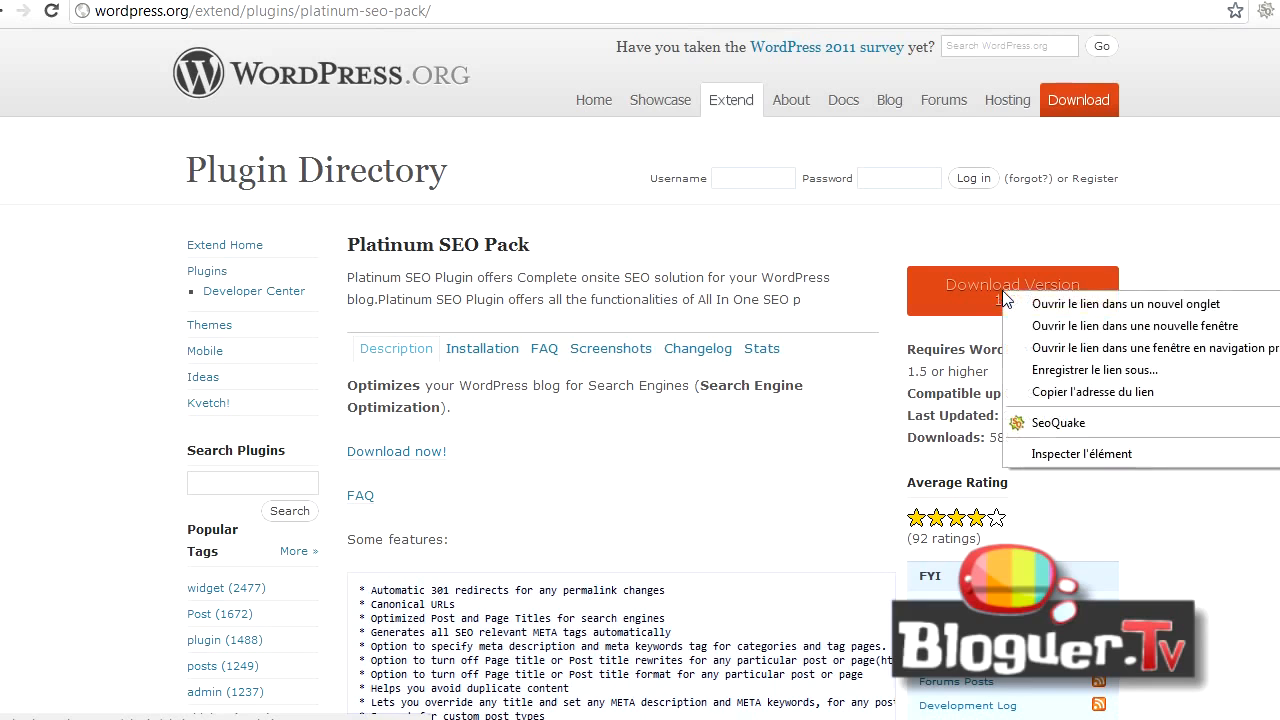
pyautogui.click(1035, 372)
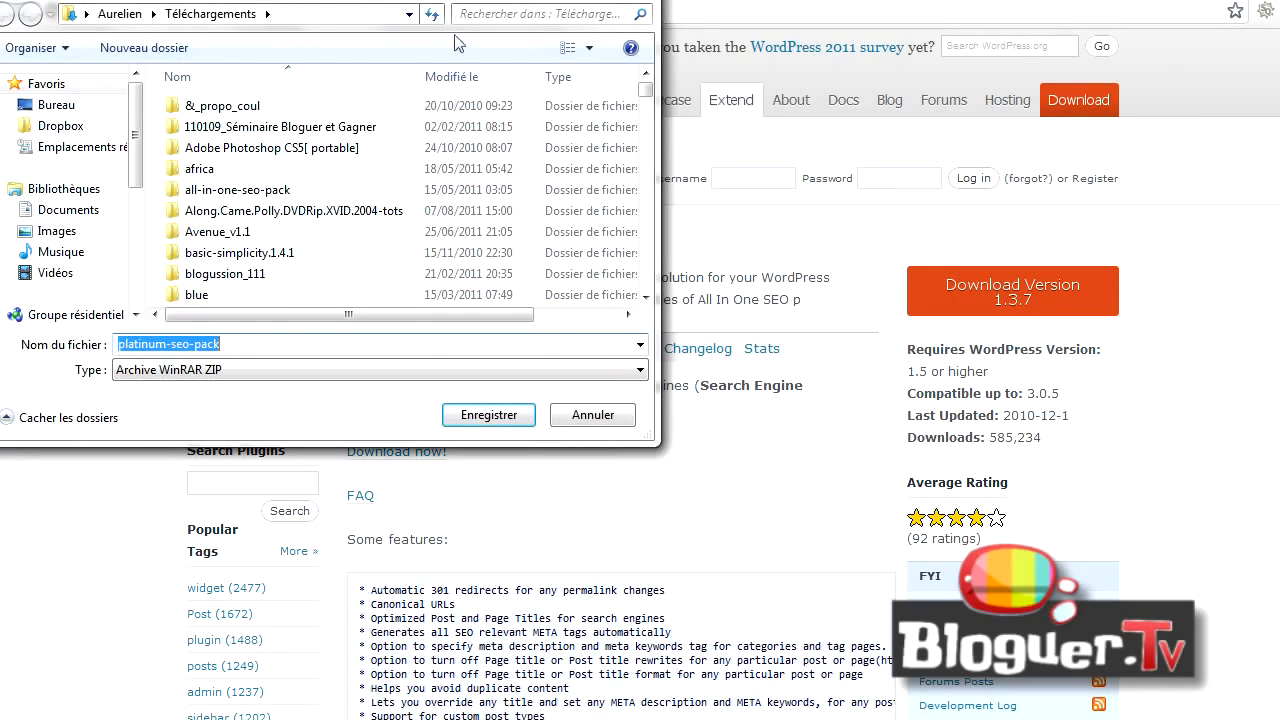
pyautogui.click(472, 413)
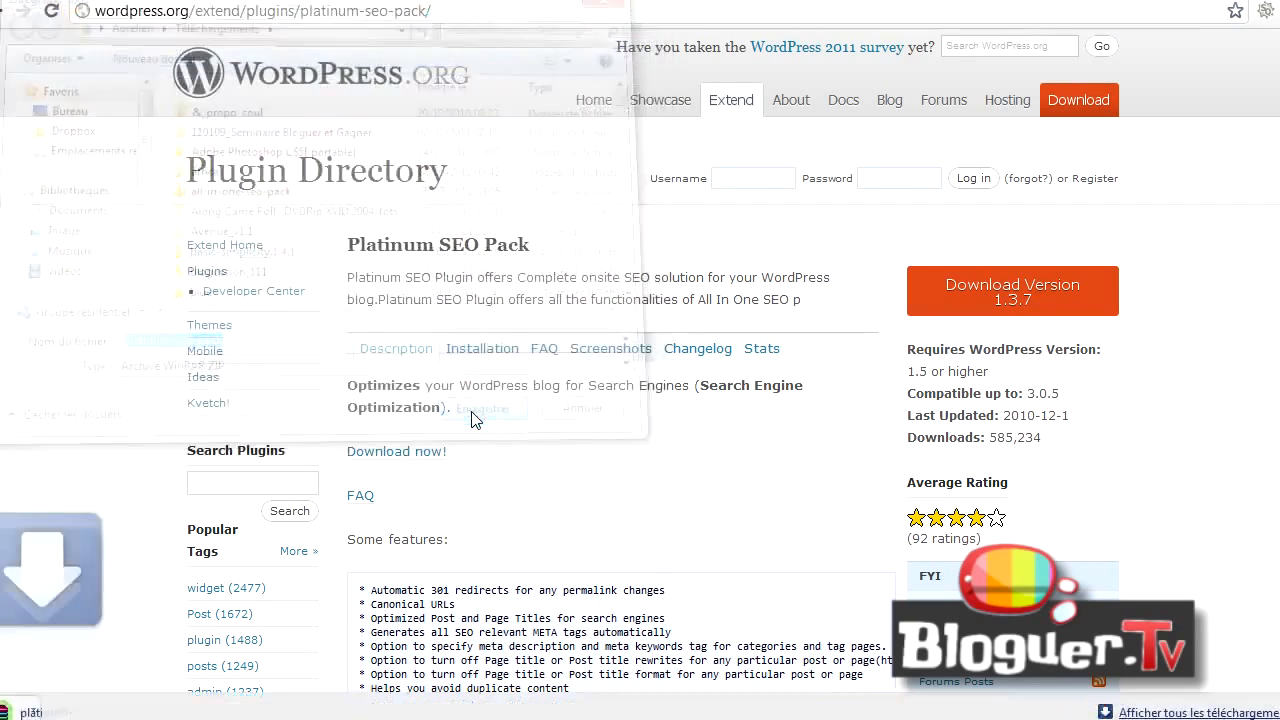
# - In WinRAR, extract platinum-seo-pack.zip into the Downloads\platinum-seo-pack folder and close the archive window
pyautogui.click(75, 712)
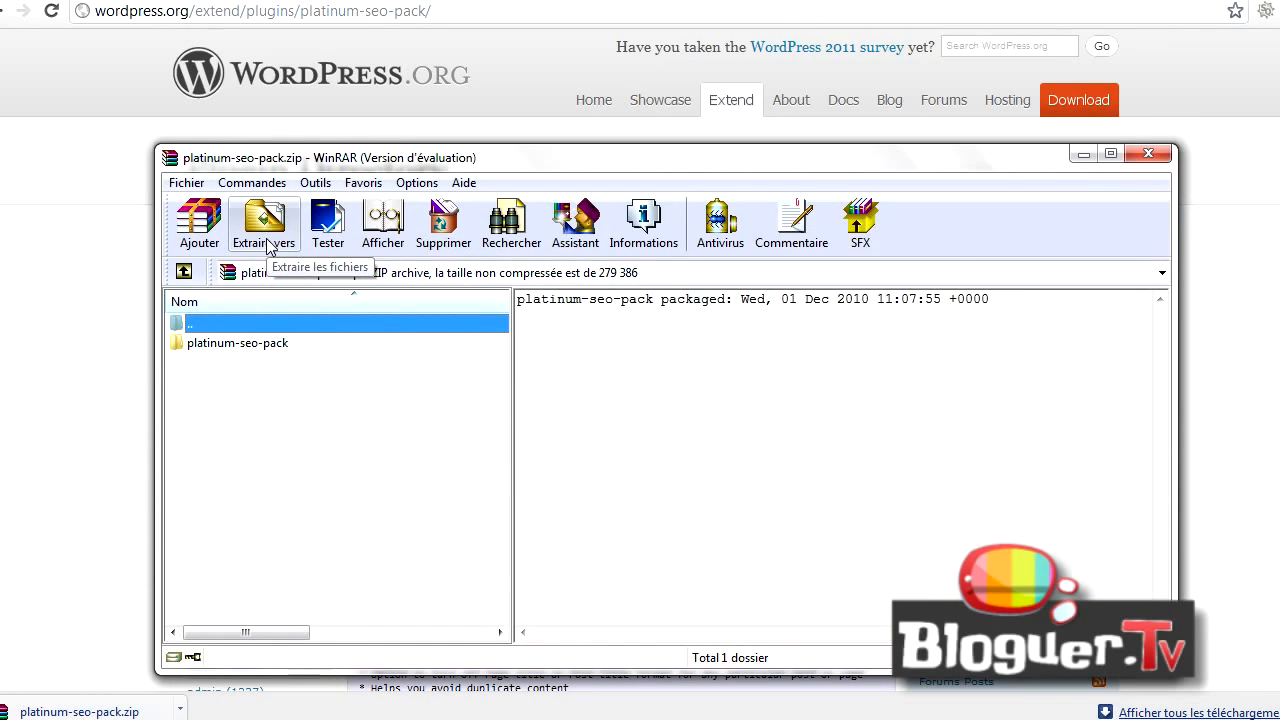
pyautogui.click(265, 228)
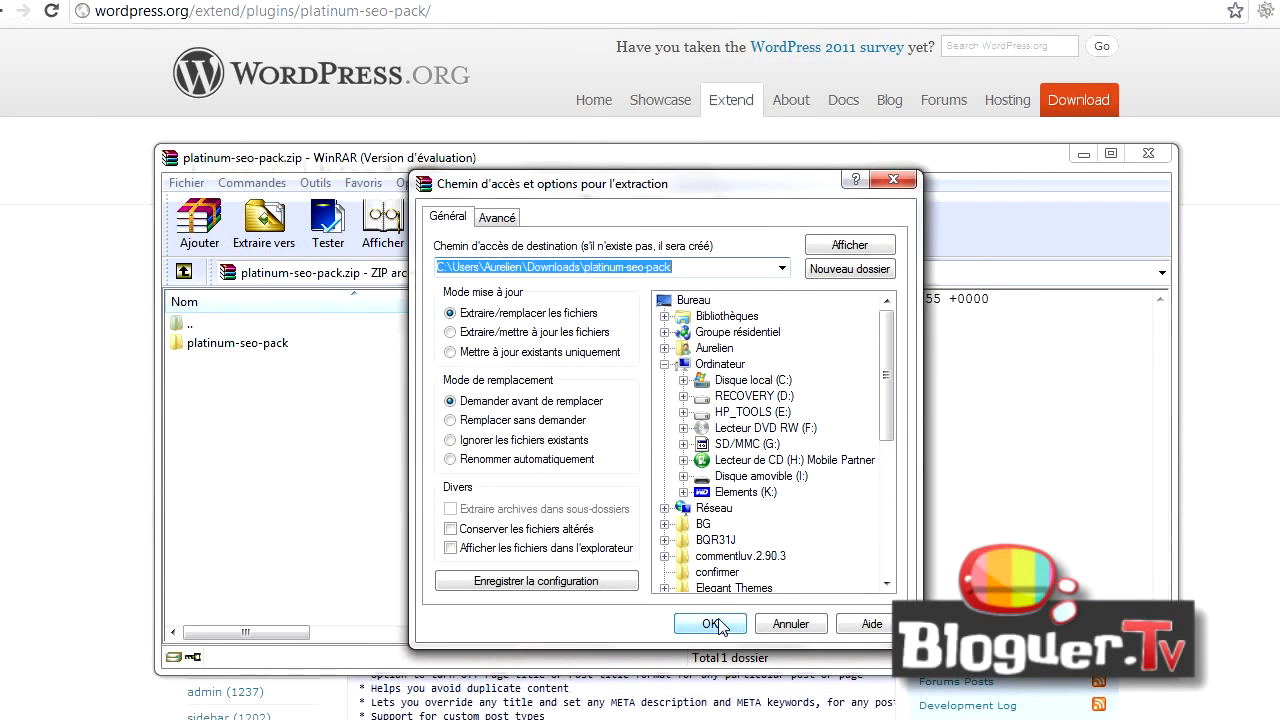
pyautogui.click(713, 624)
pyautogui.click(1147, 155)
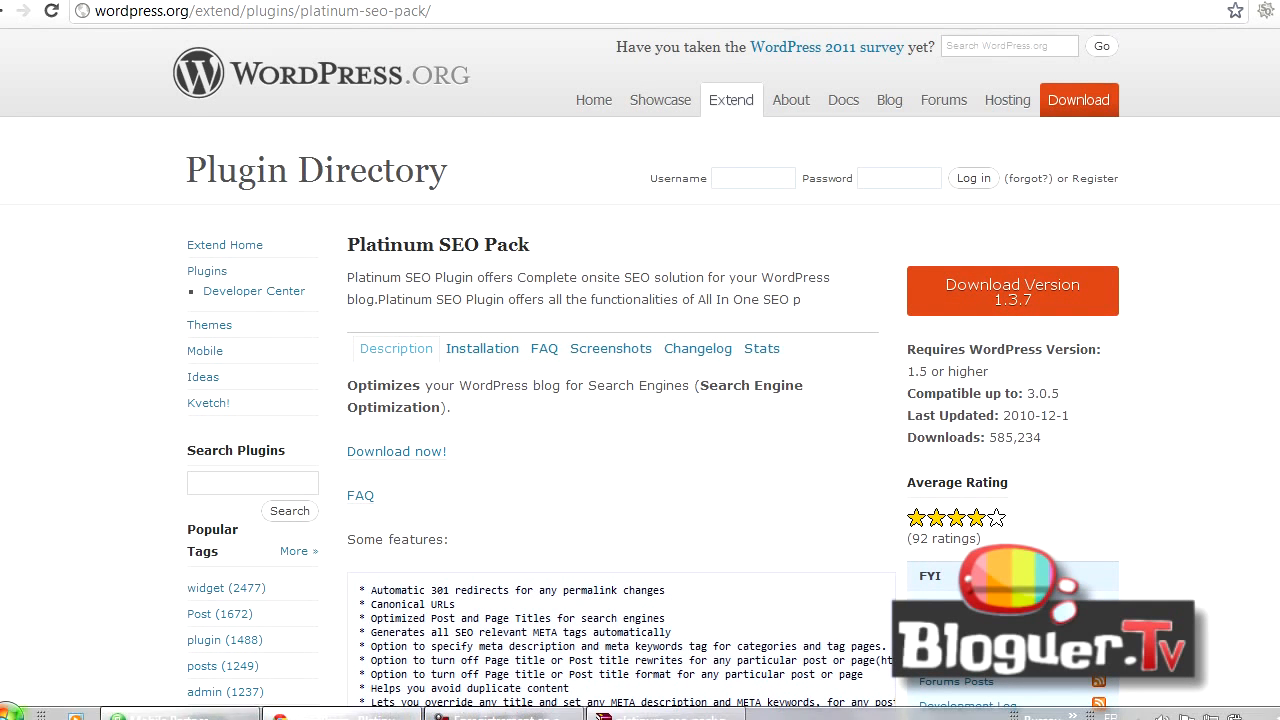
# - Open FileZilla and connect to the saved Bloguer.tv site from the Site Manager
pyautogui.click(14, 711)
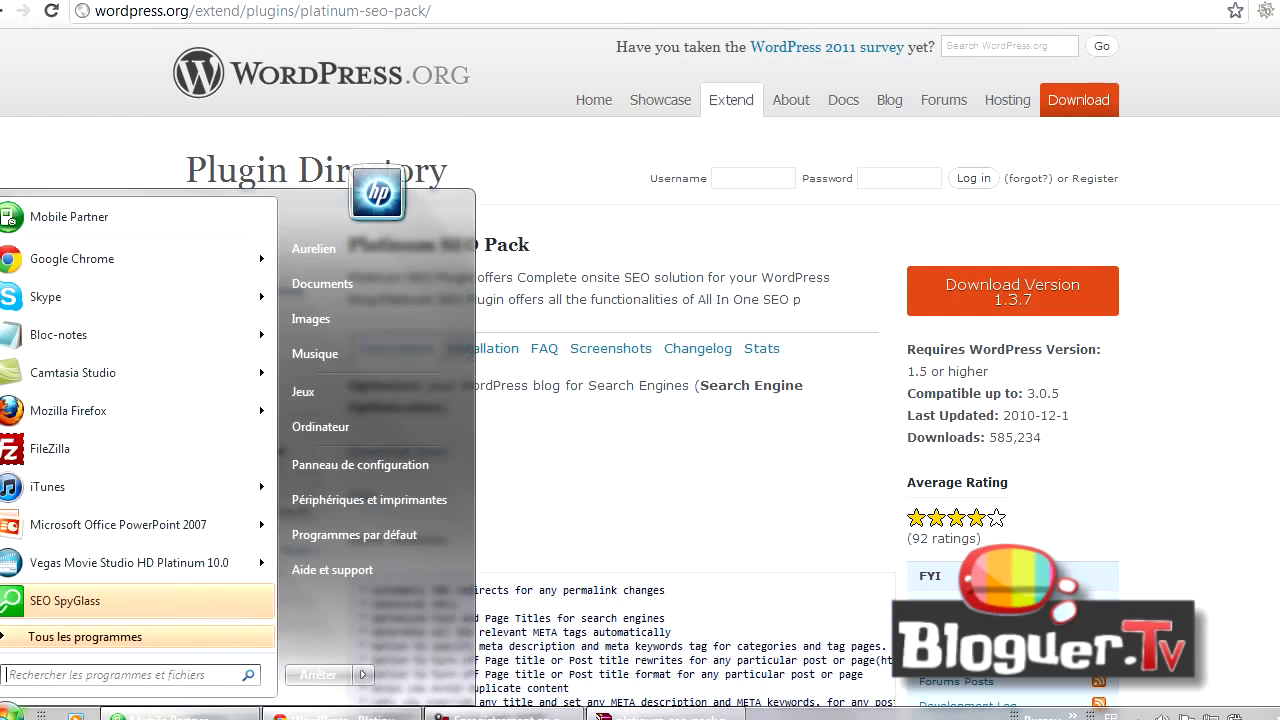
pyautogui.click(45, 450)
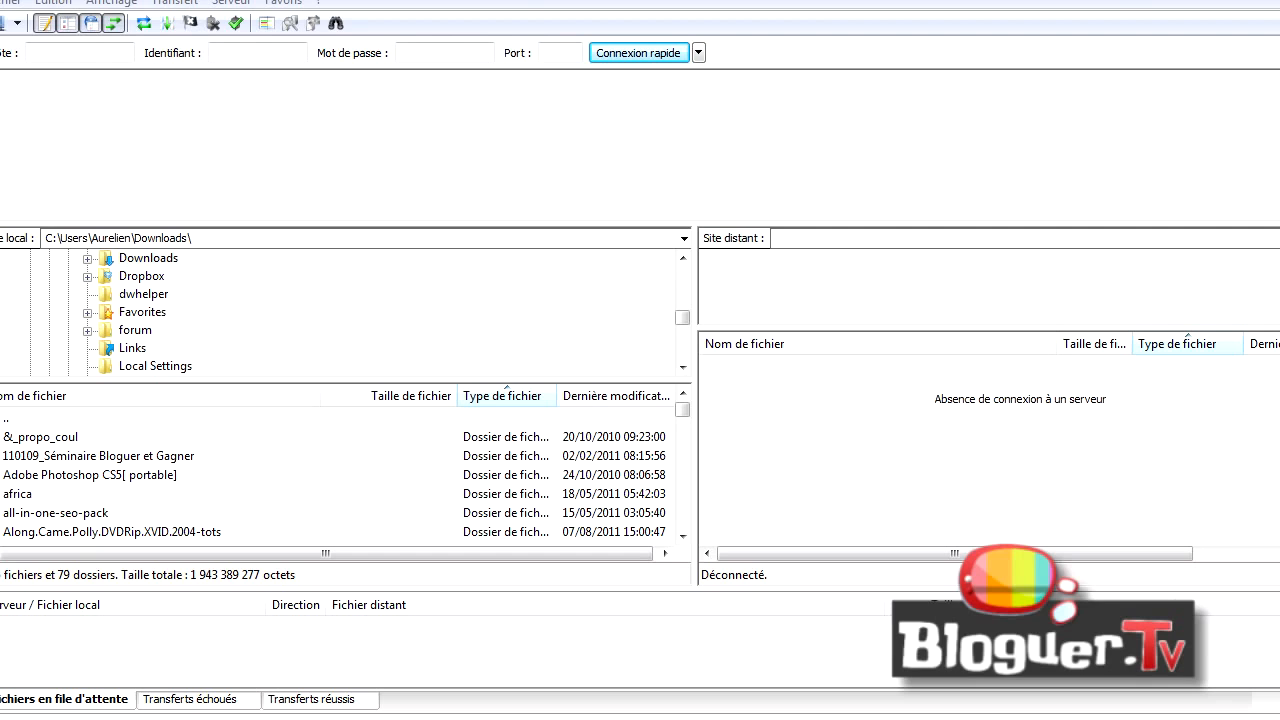
pyautogui.click(12, 4)
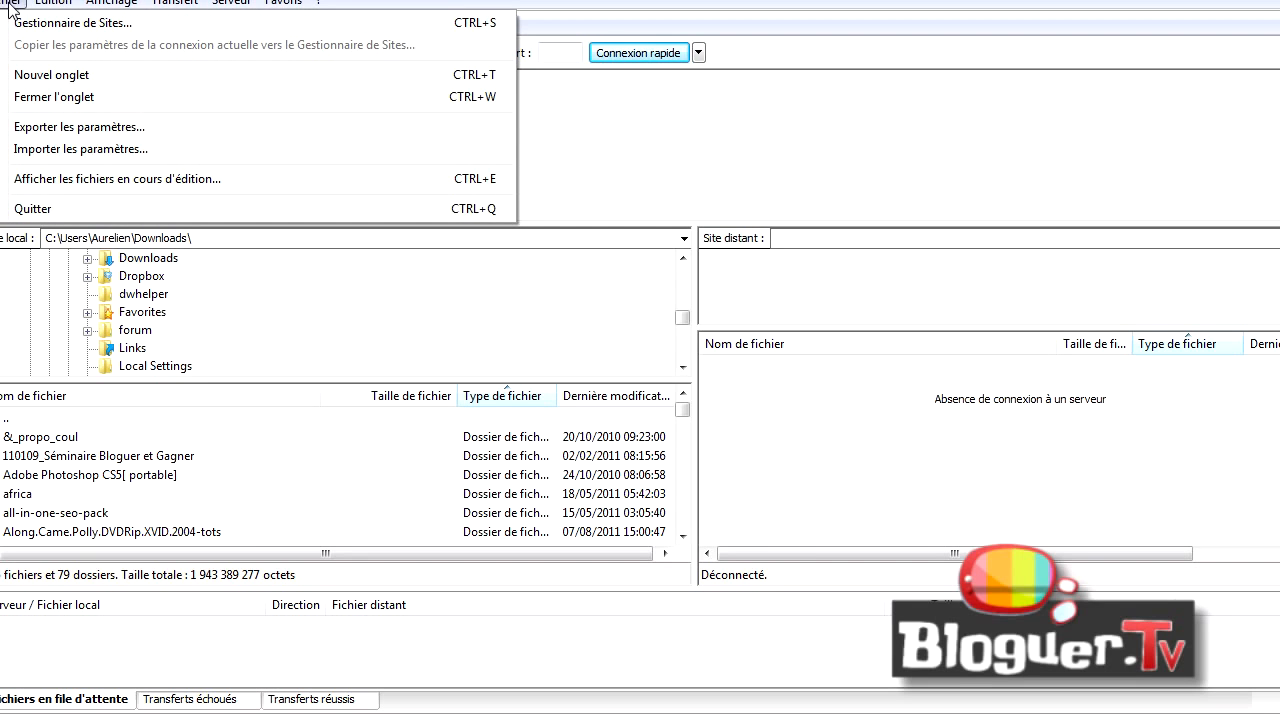
pyautogui.click(12, 22)
pyautogui.moveTo(477, 252); pyautogui.dragTo(481, 296)
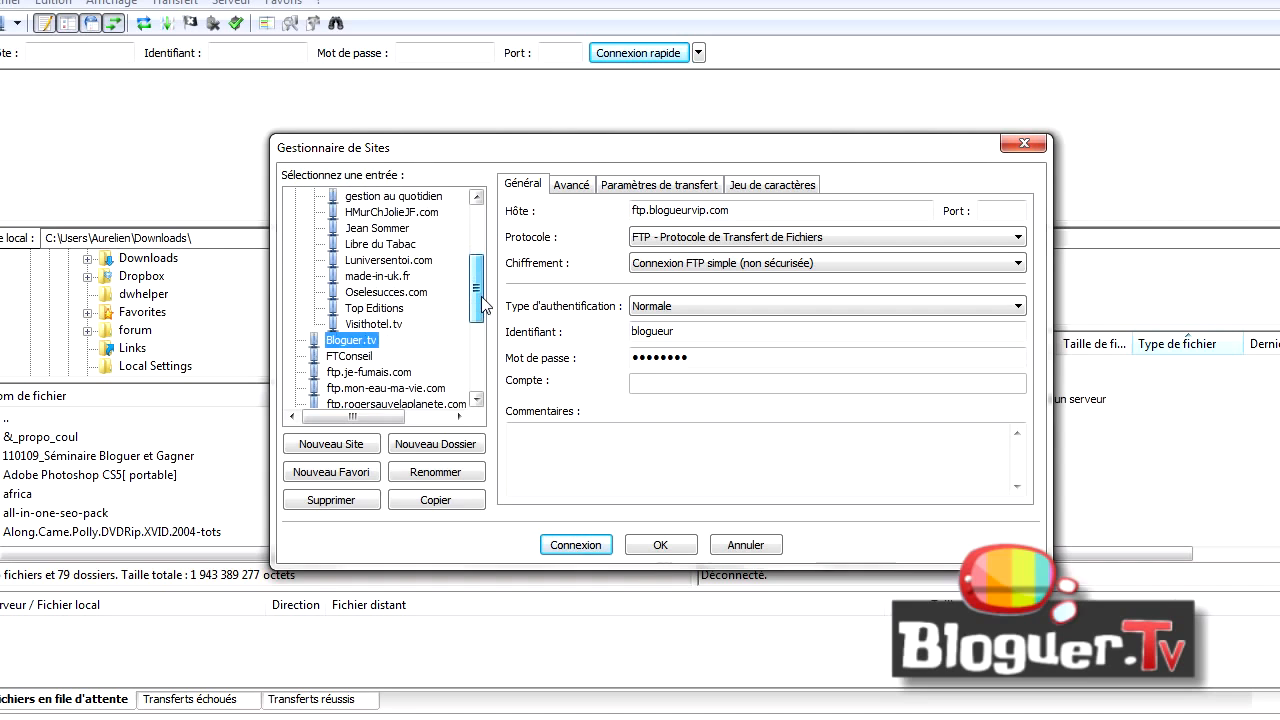
pyautogui.doubleClick(360, 342)
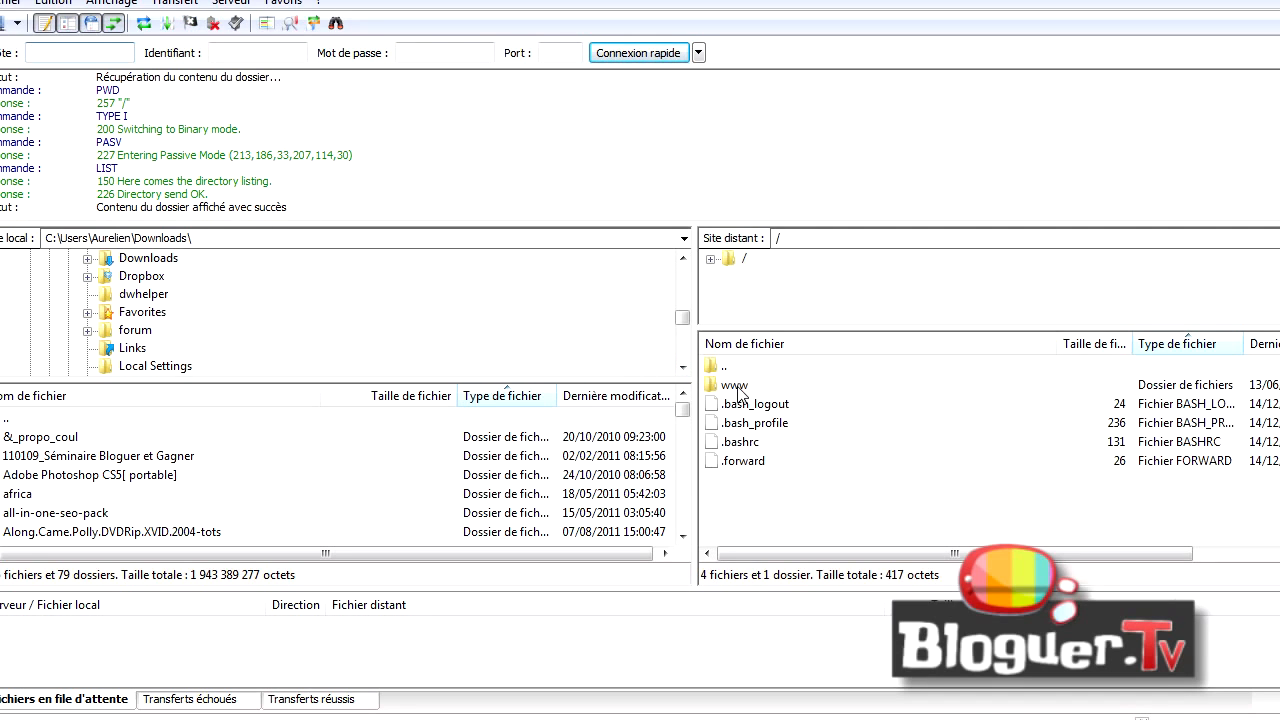
# - Open the /www/wp-content/plugins folder on the remote server
pyautogui.doubleClick(736, 386)
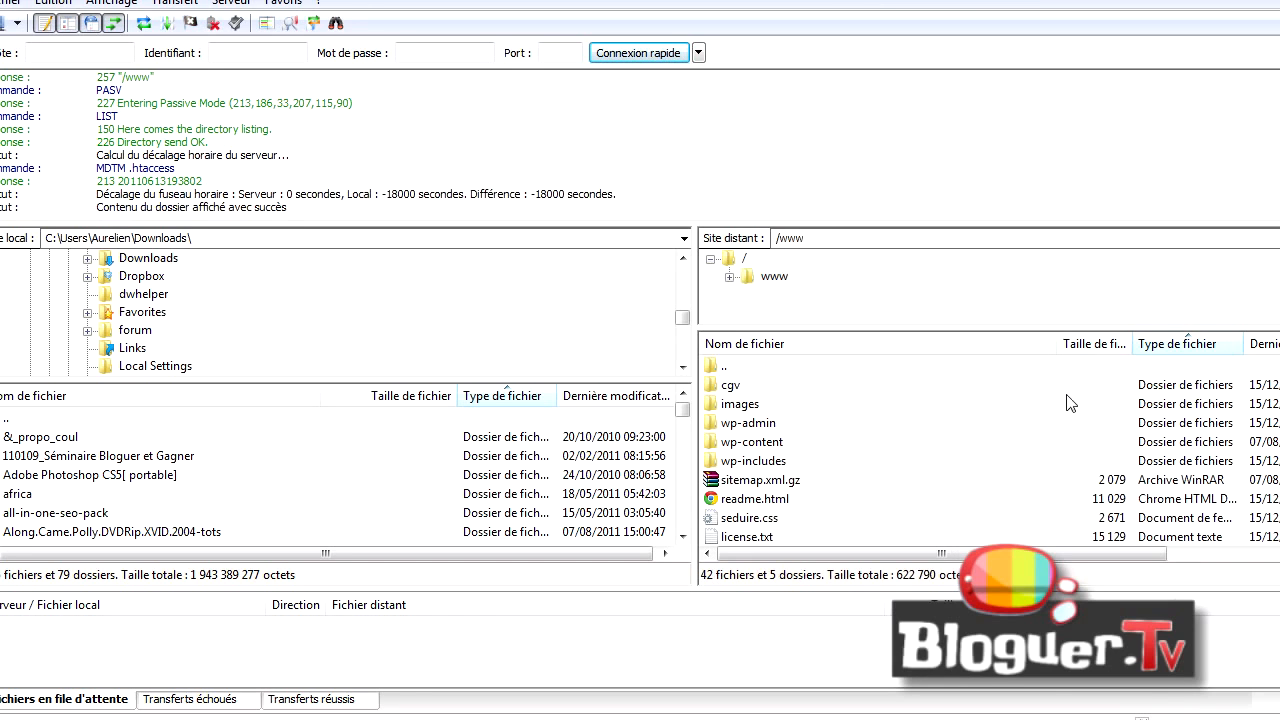
pyautogui.scroll(-6, 990, 450)
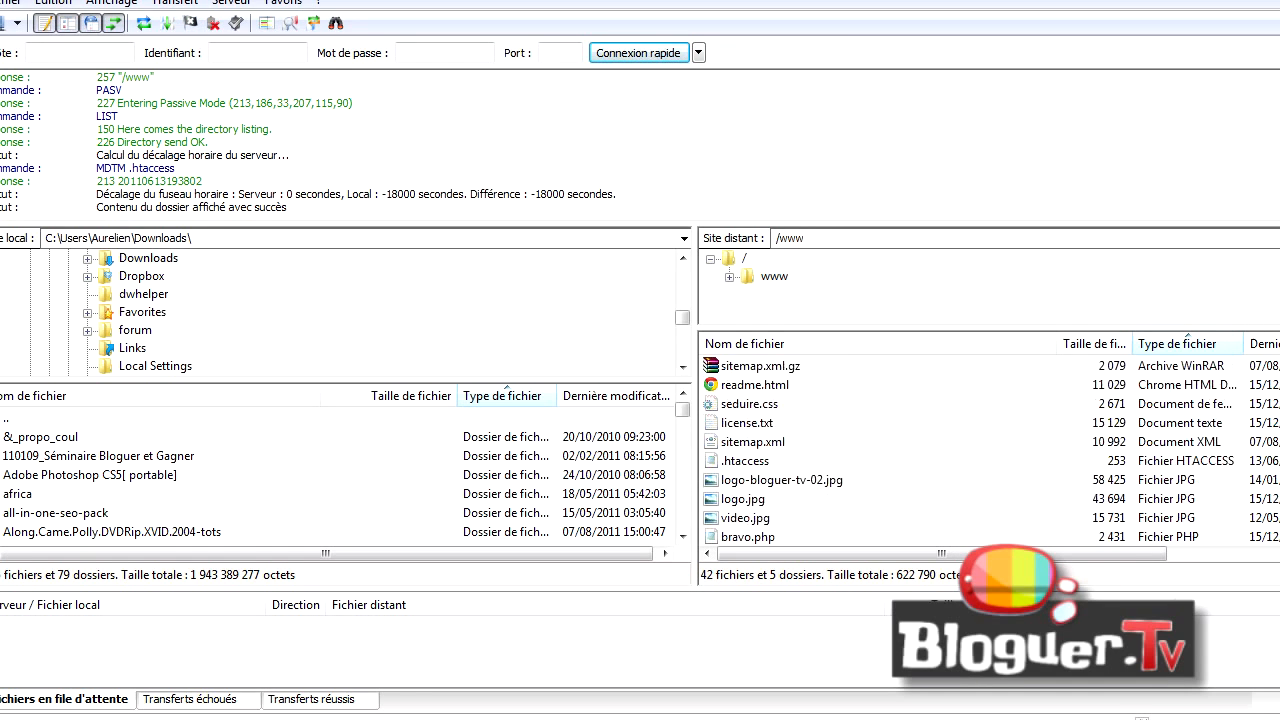
pyautogui.scroll(-2, 950, 450)
pyautogui.scroll(7, 950, 400)
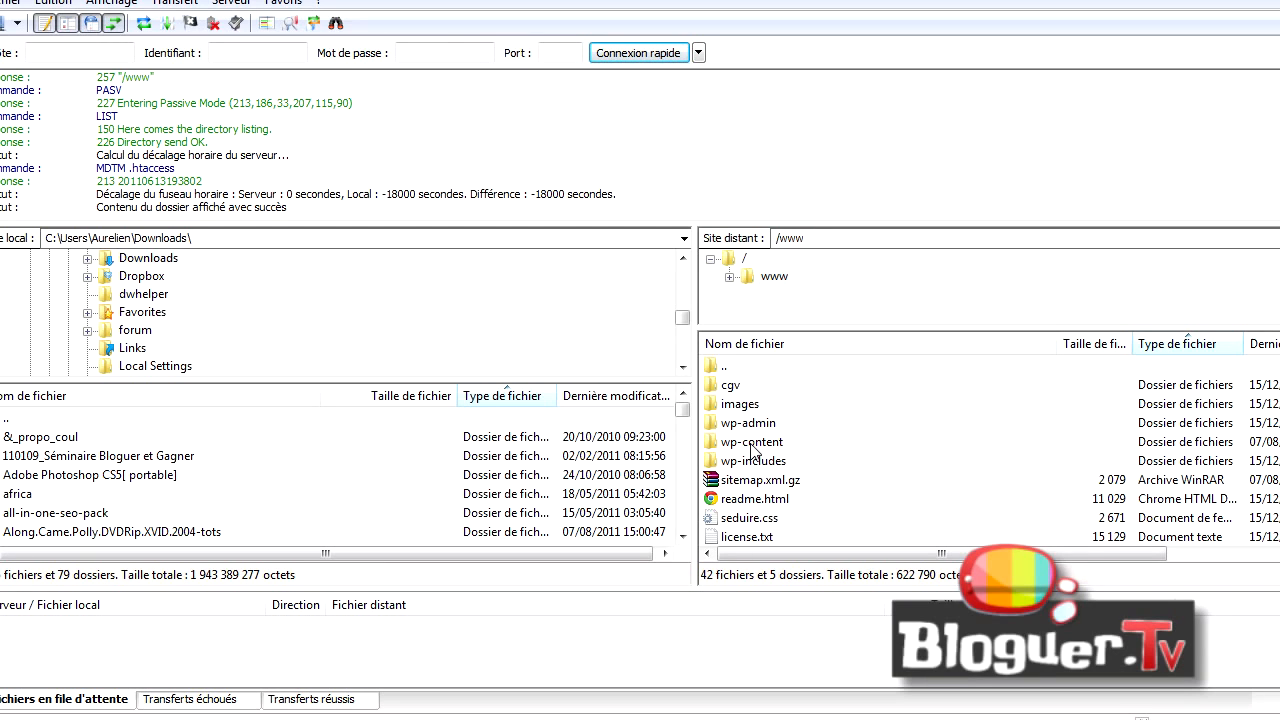
pyautogui.doubleClick(751, 447)
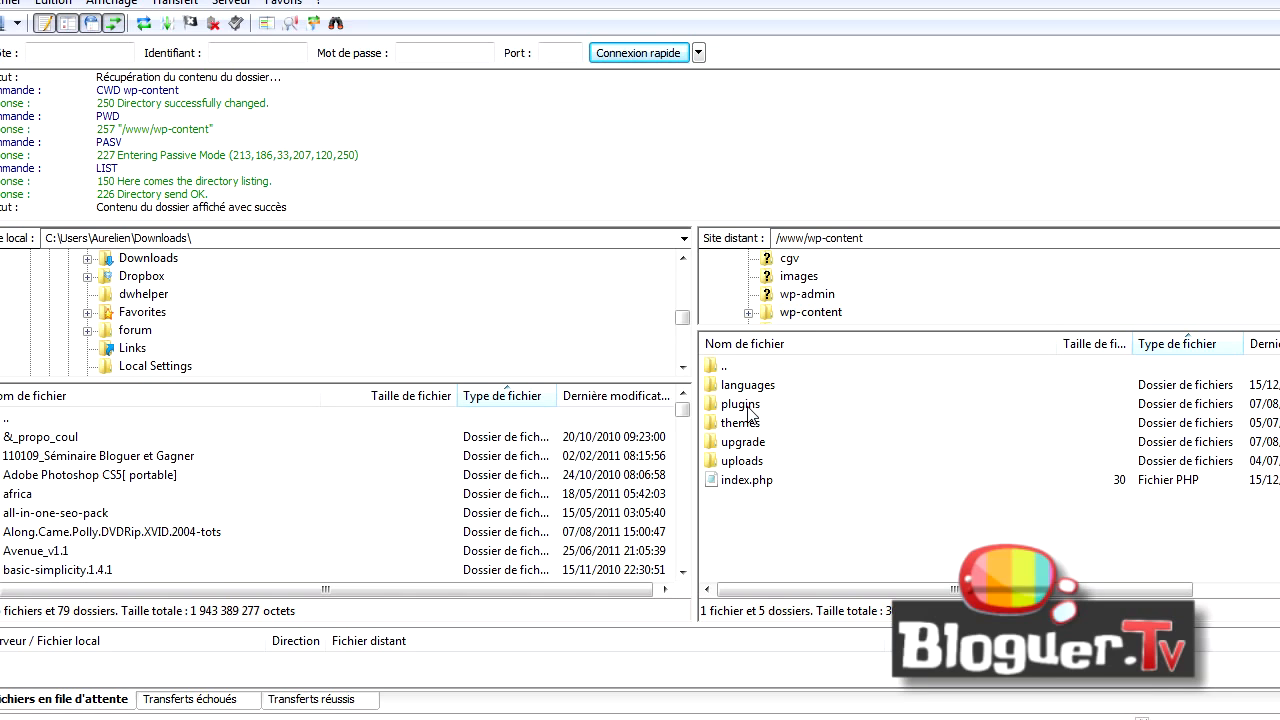
pyautogui.click(749, 410)
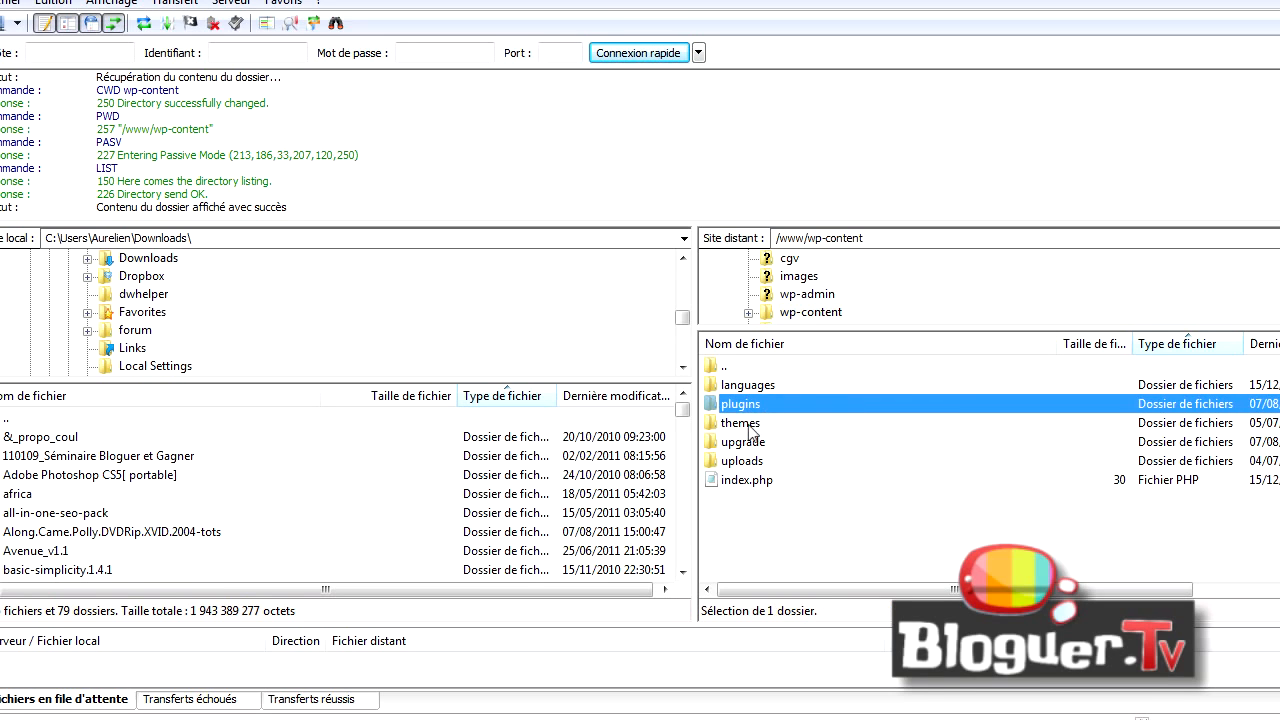
pyautogui.click(749, 430)
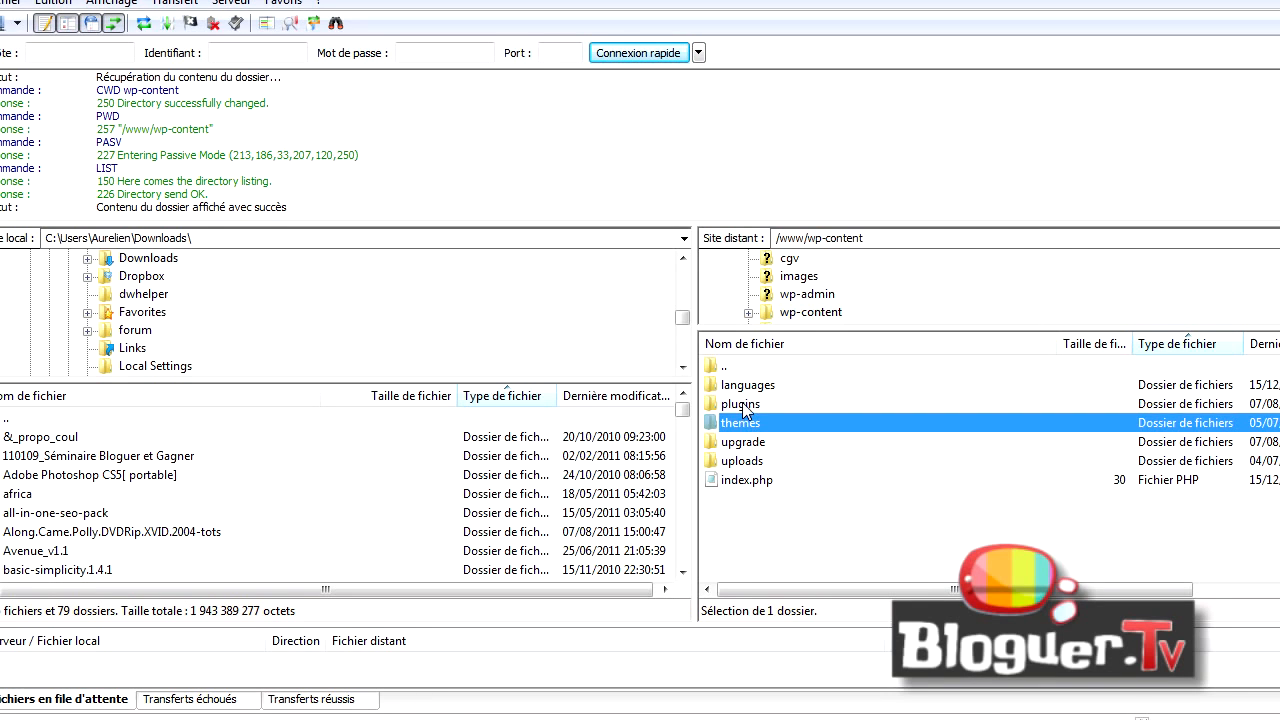
pyautogui.doubleClick(742, 405)
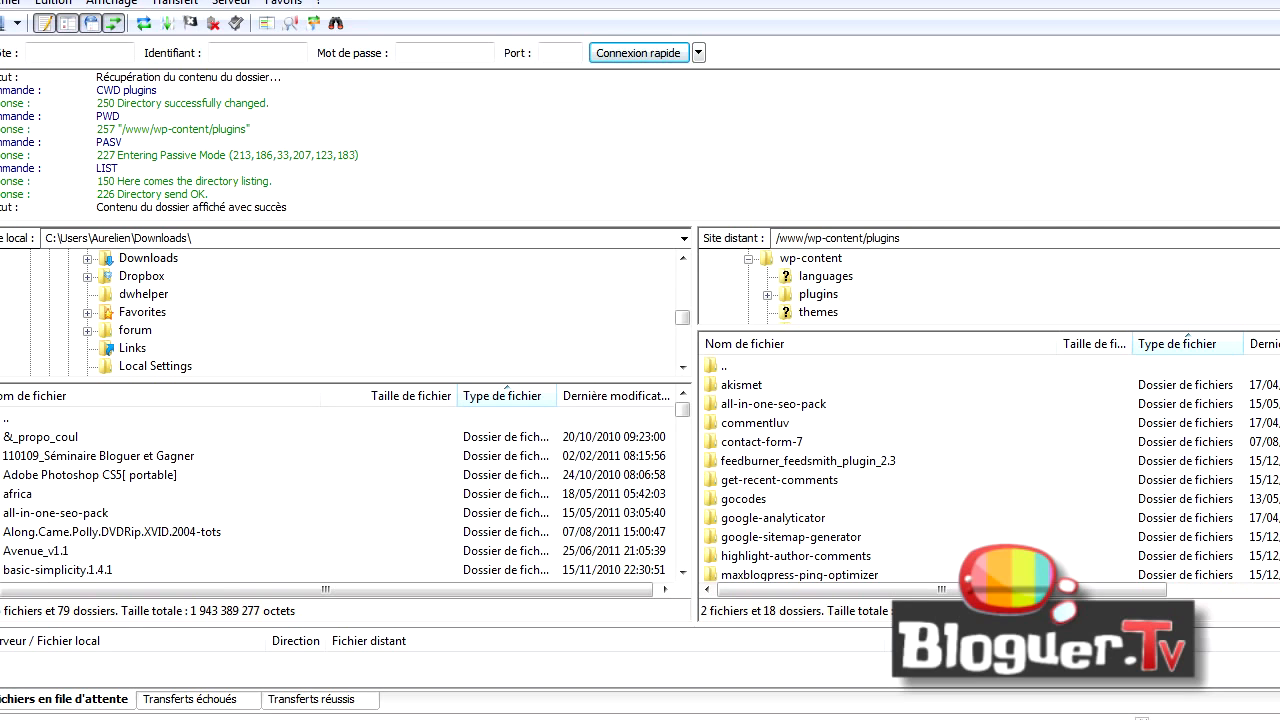
# - Look through the plugin folders in the remote plugins directory and sort the remote list by file name
pyautogui.scroll(-2, 800, 462)
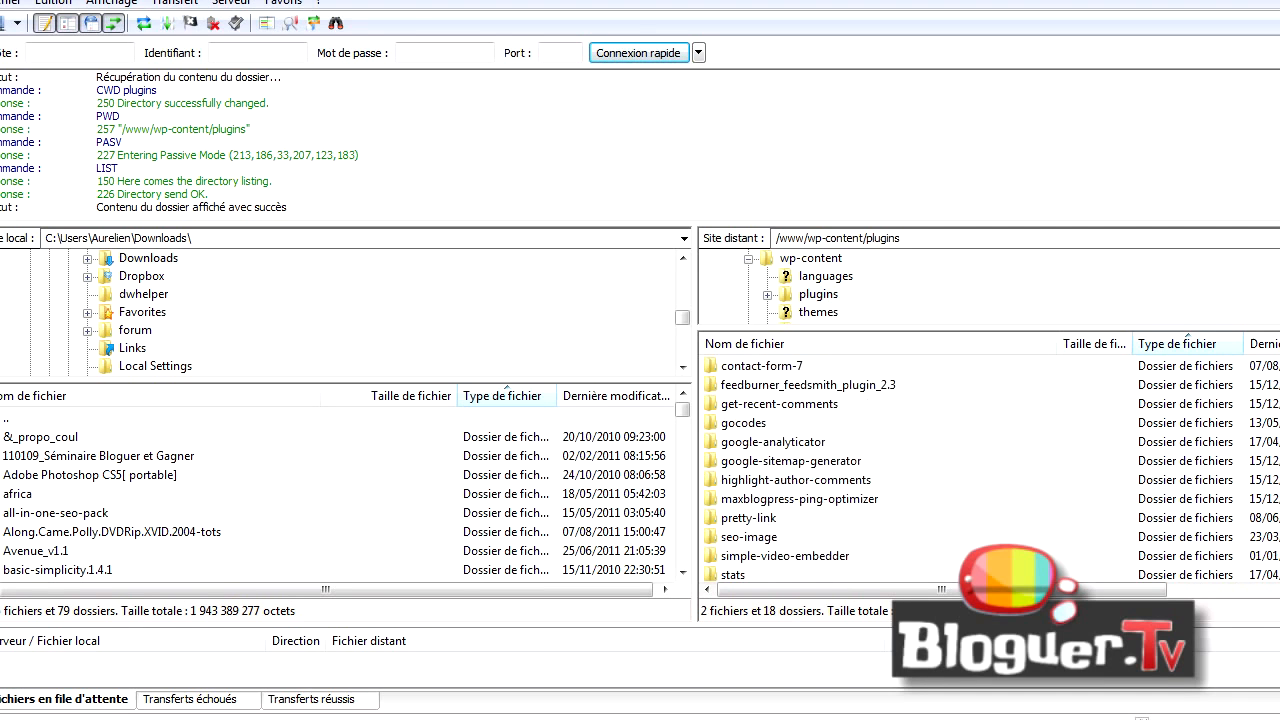
pyautogui.scroll(-2, 900, 465)
pyautogui.scroll(3, 900, 465)
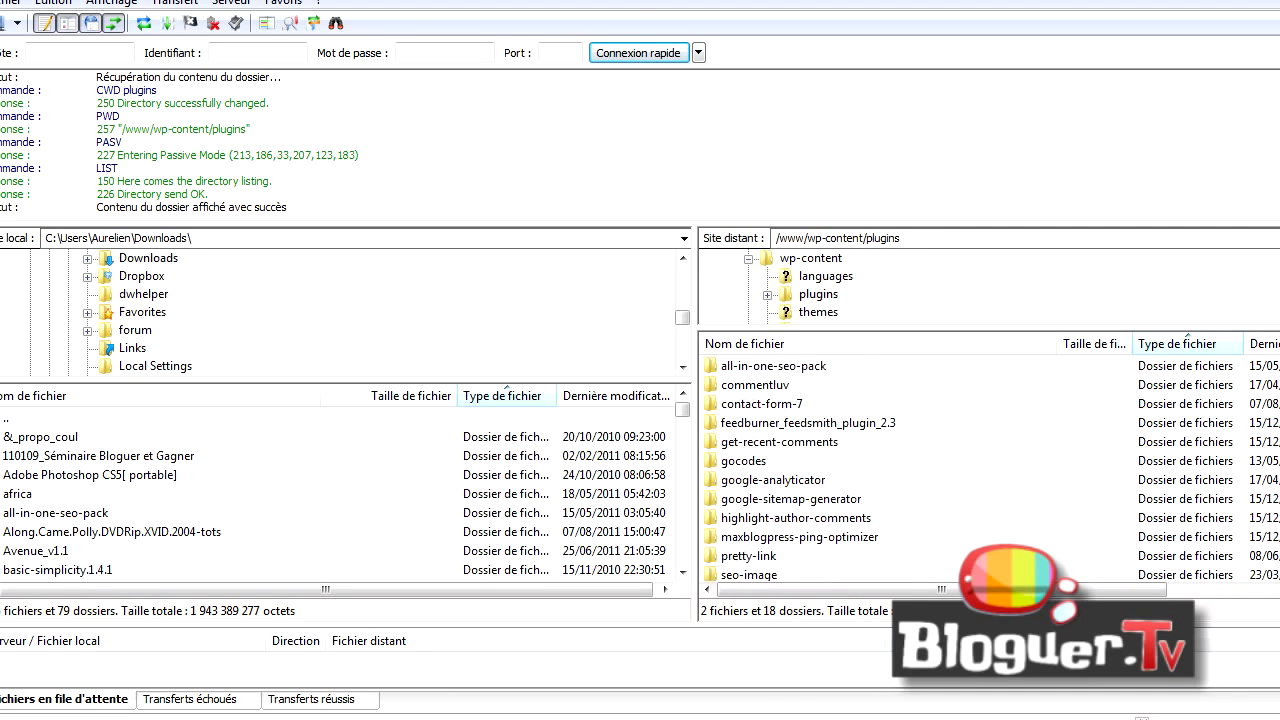
pyautogui.scroll(1, 900, 465)
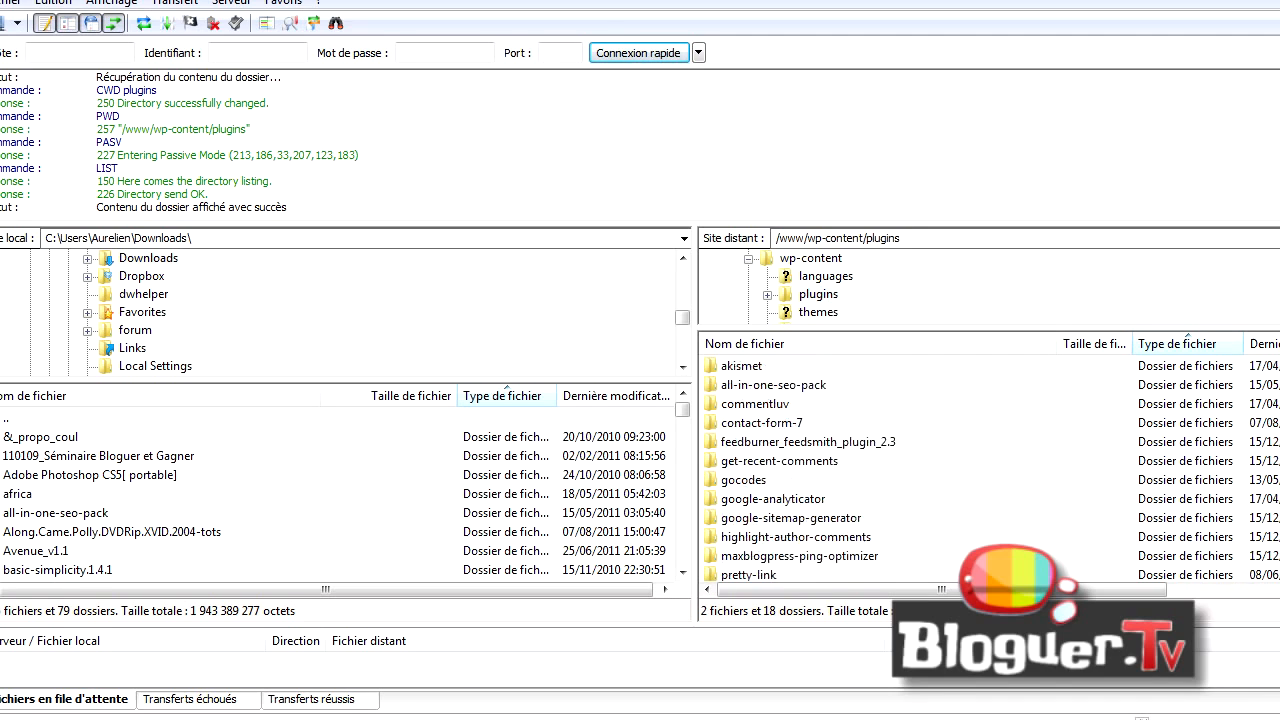
pyautogui.scroll(-3, 900, 465)
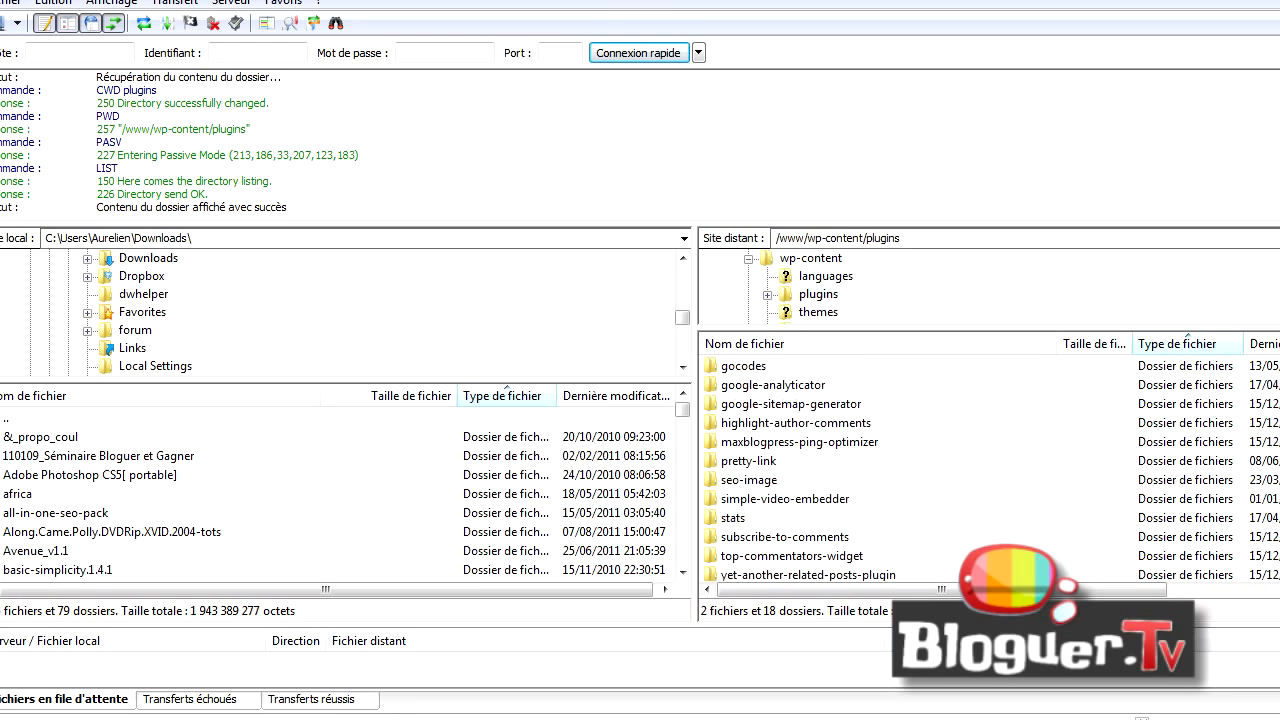
pyautogui.scroll(-1, 900, 465)
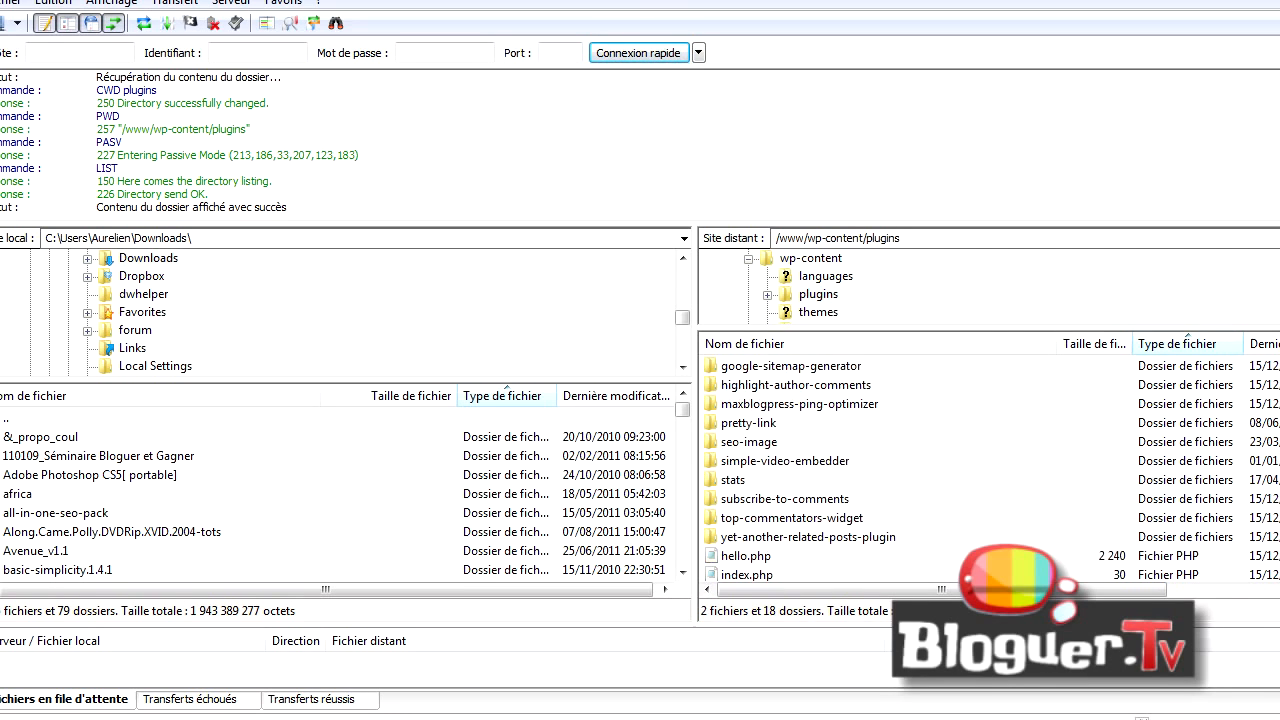
pyautogui.click(929, 352)
# - Open the extracted platinum-seo-pack folder inside the local Downloads folder
pyautogui.click(80, 460)
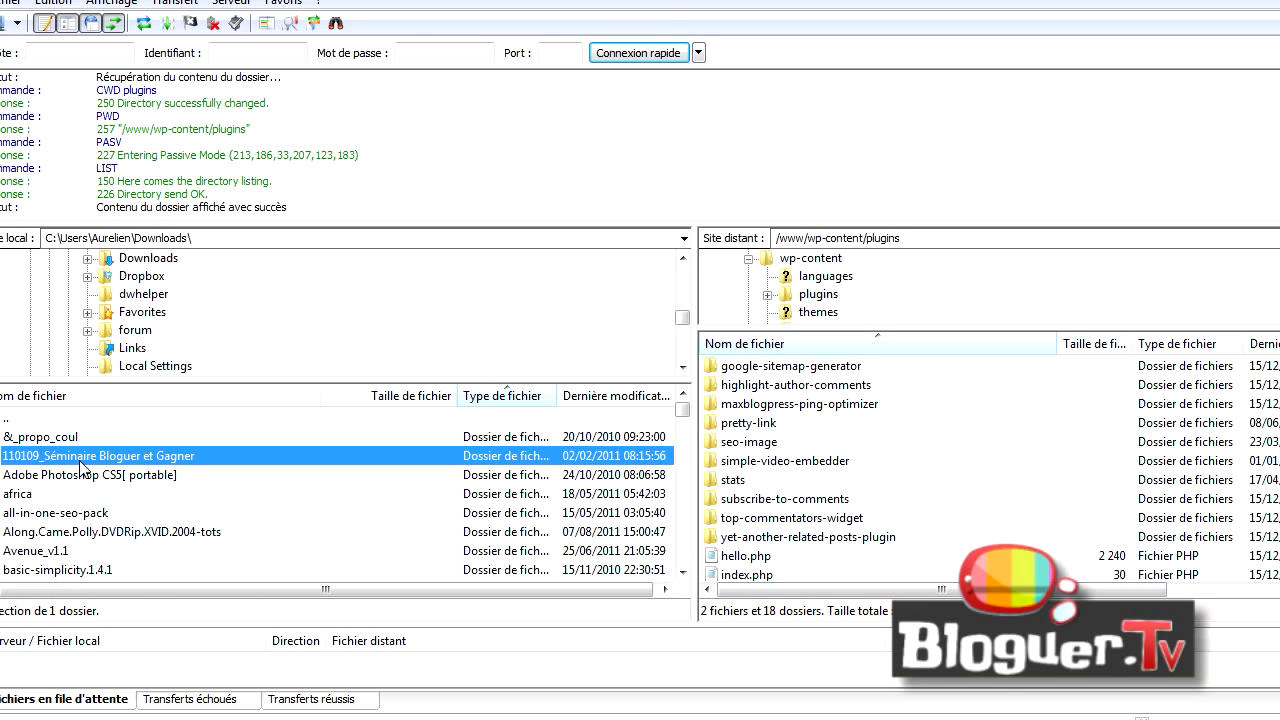
pyautogui.write('pl')
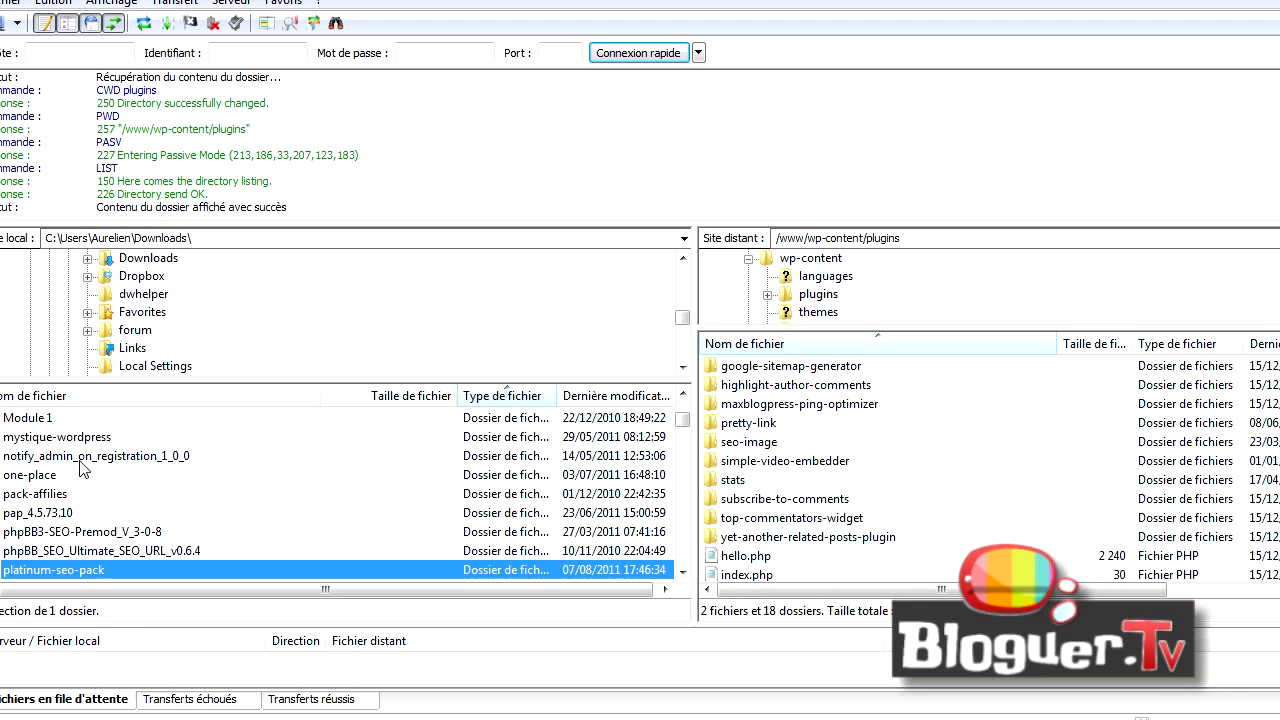
pyautogui.press('Return')
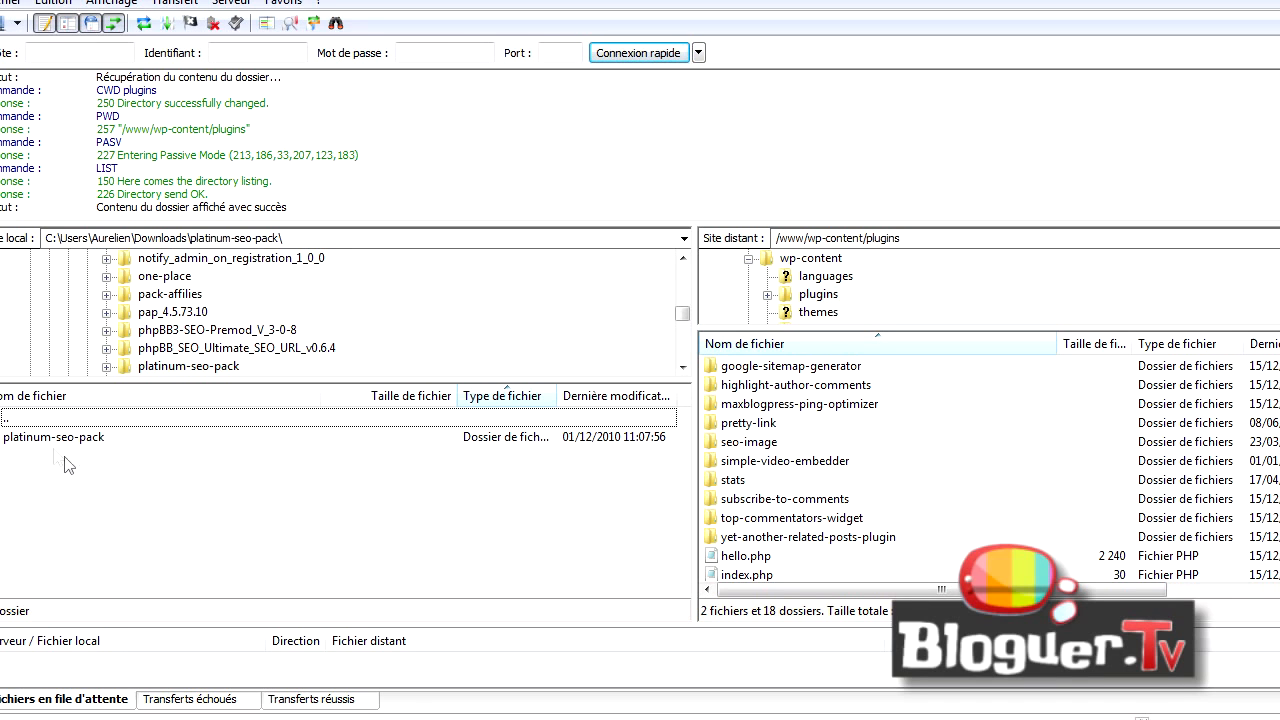
# - Check the plugin files inside the local inner platinum-seo-pack folder and return to its parent folder
pyautogui.doubleClick(42, 440)
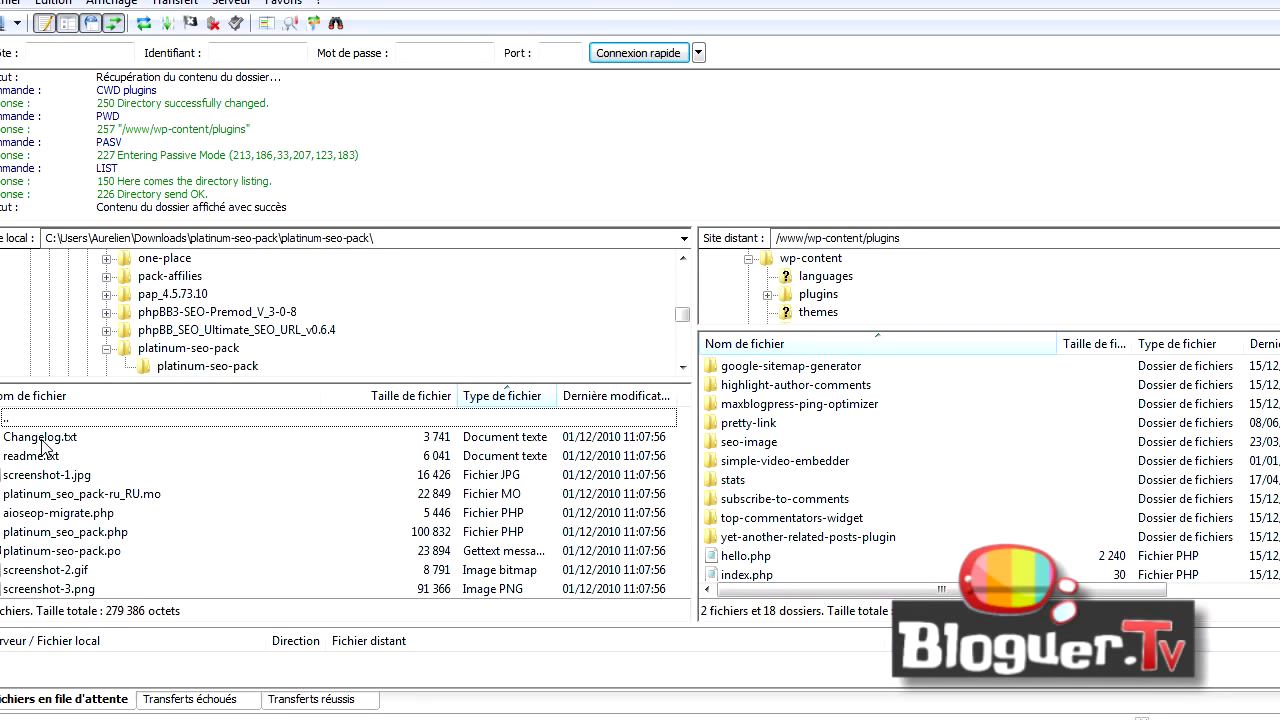
pyautogui.click(55, 478)
pyautogui.click(49, 515)
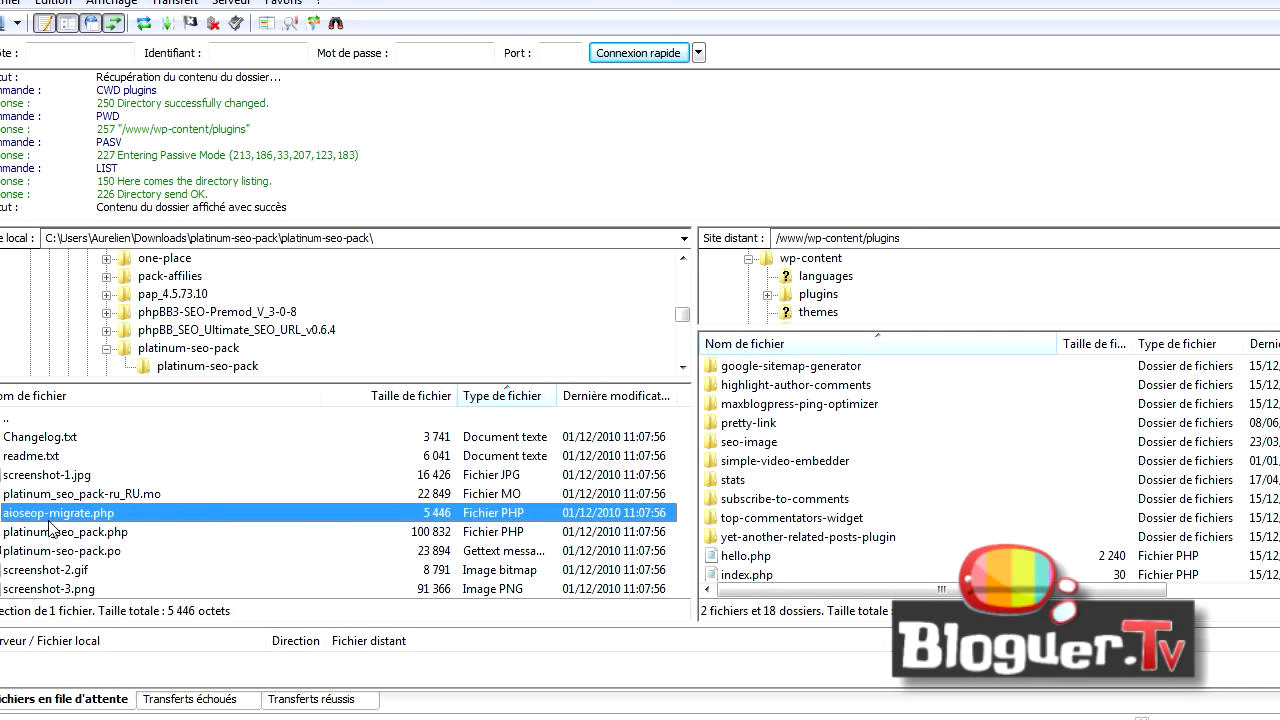
pyautogui.doubleClick(5, 417)
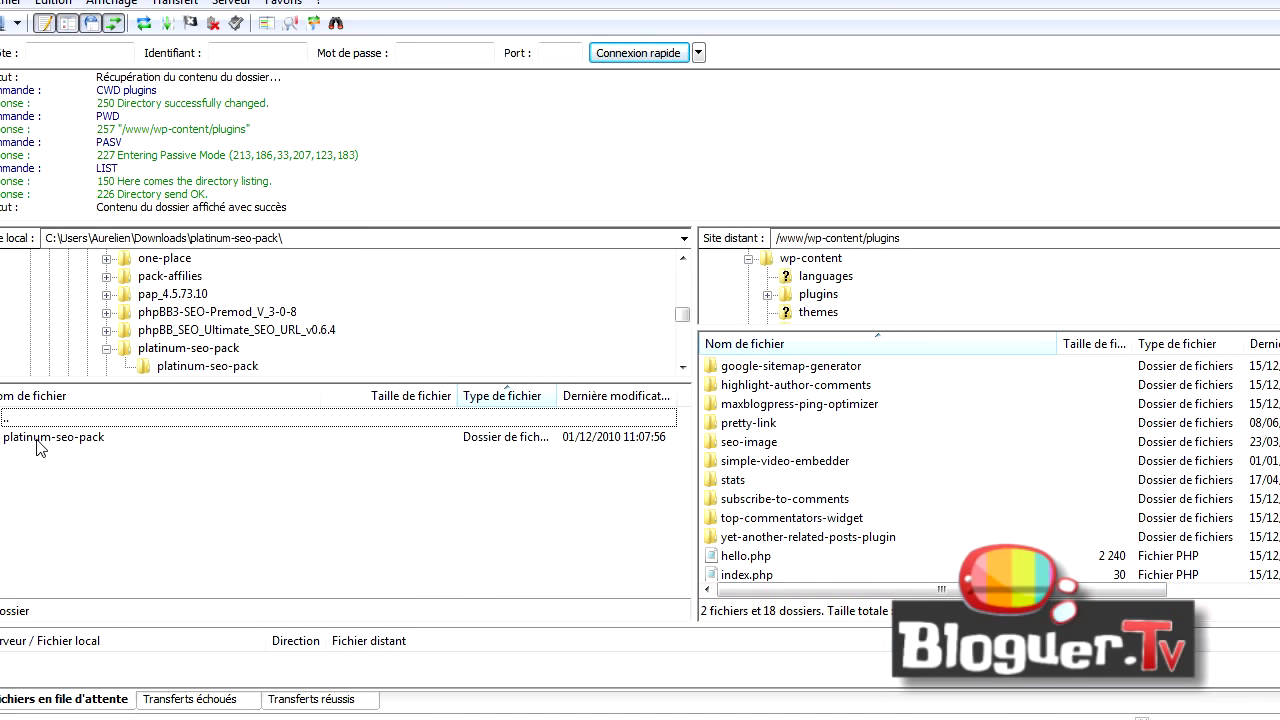
# - Upload the inner platinum-seo-pack folder to the remote plugins directory, enlarge the transfer queue area and select the uploaded folder
pyautogui.click(38, 441)
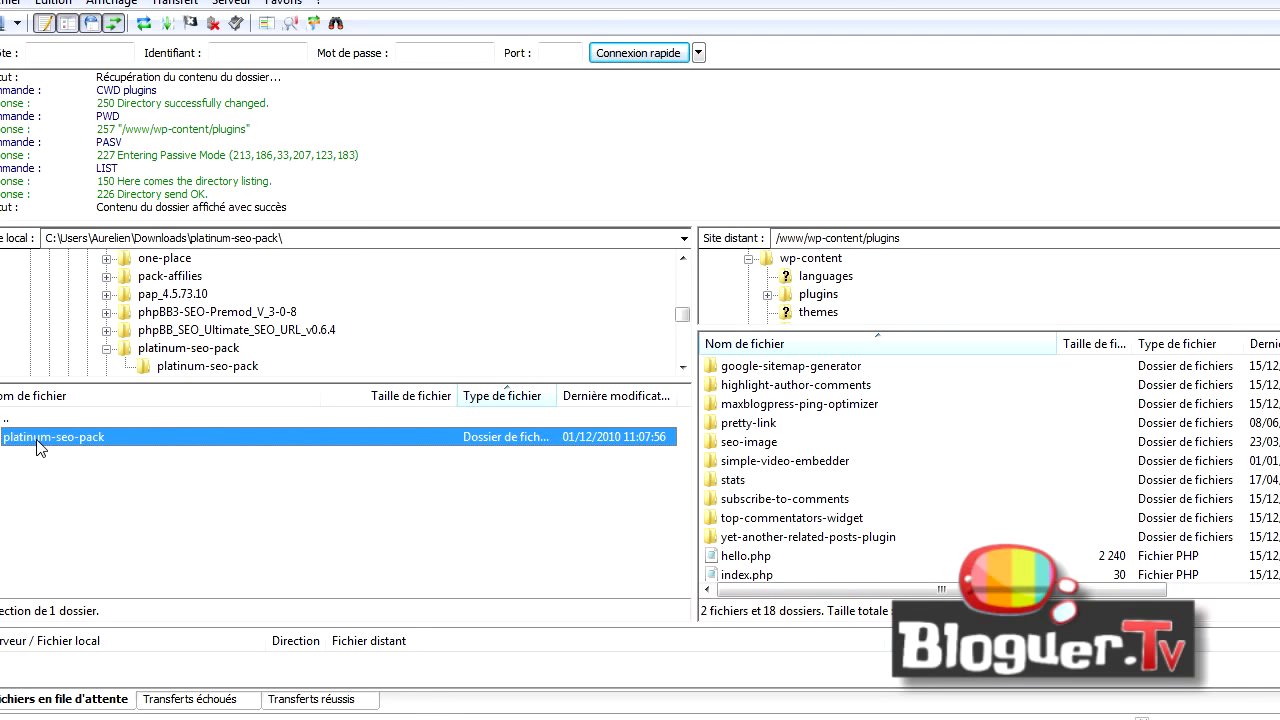
pyautogui.rightClick(38, 447)
pyautogui.click(46, 455)
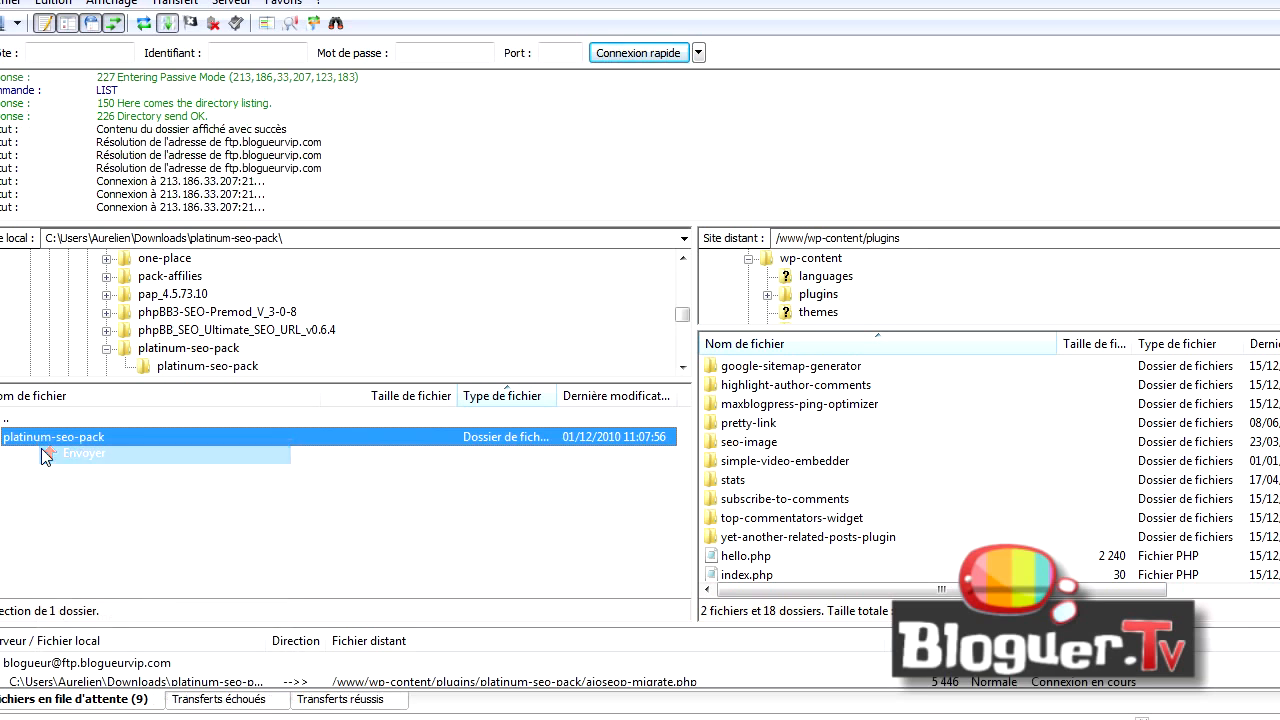
pyautogui.moveTo(350, 622); pyautogui.dragTo(345, 514)
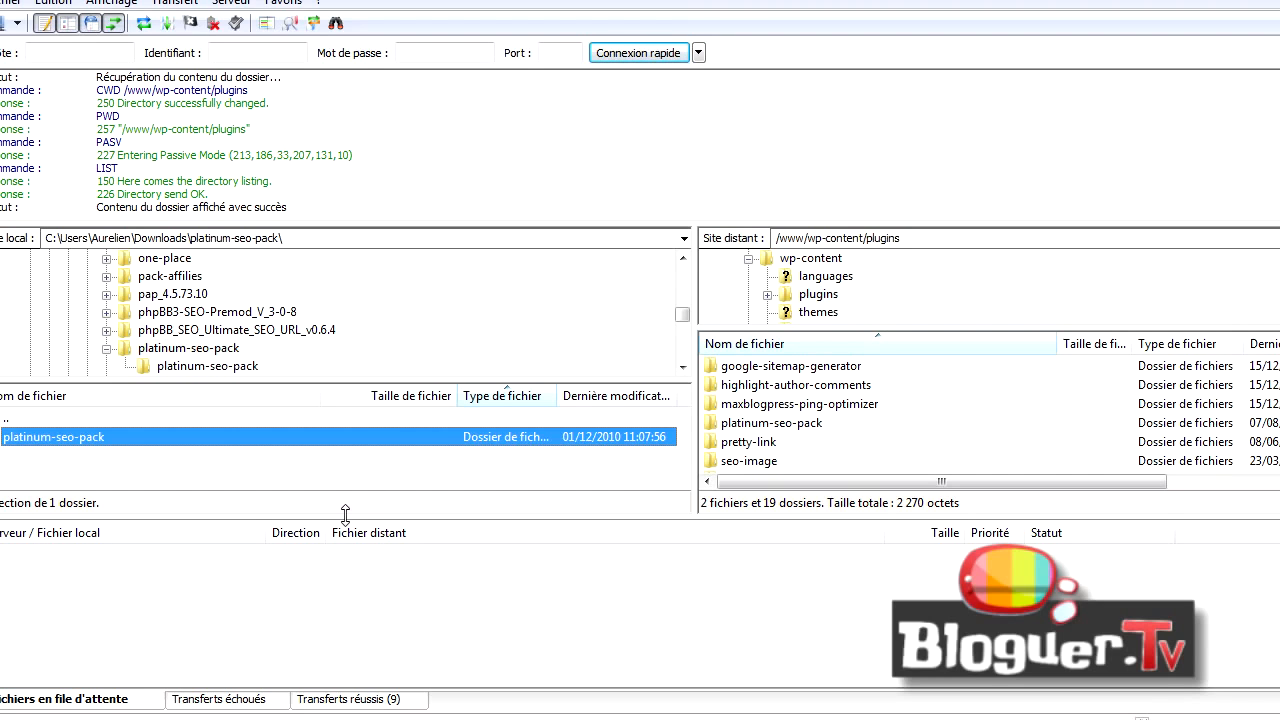
pyautogui.click(757, 425)
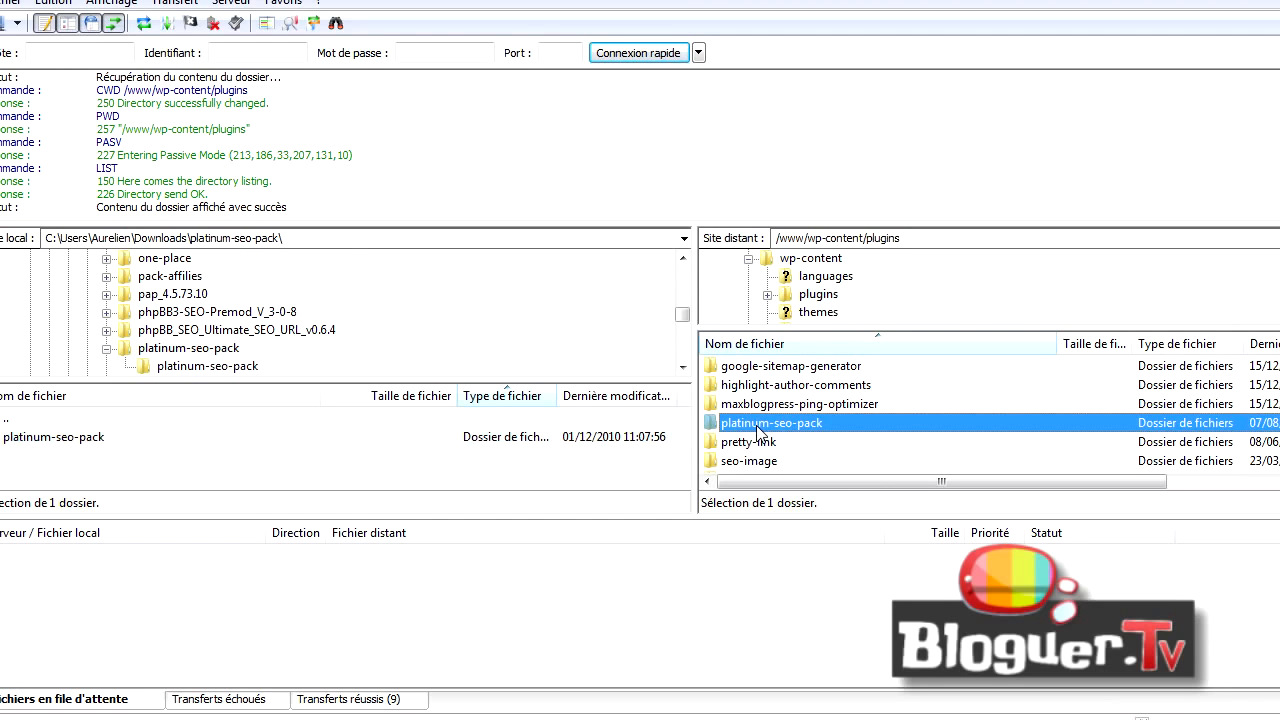
# - Switch to the WordPress dashboard in the browser and reload the list of installed extensions
pyautogui.hotkey('alt', 'Tab')
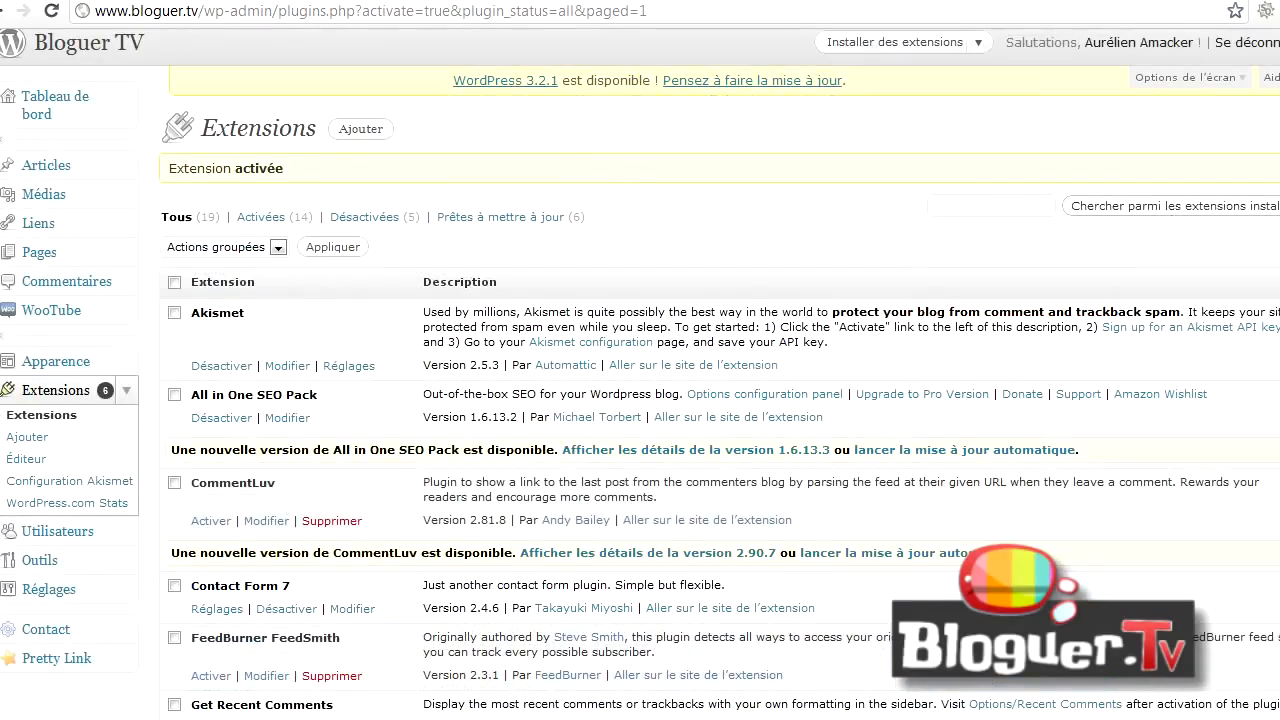
pyautogui.scroll(-5, 640, 400)
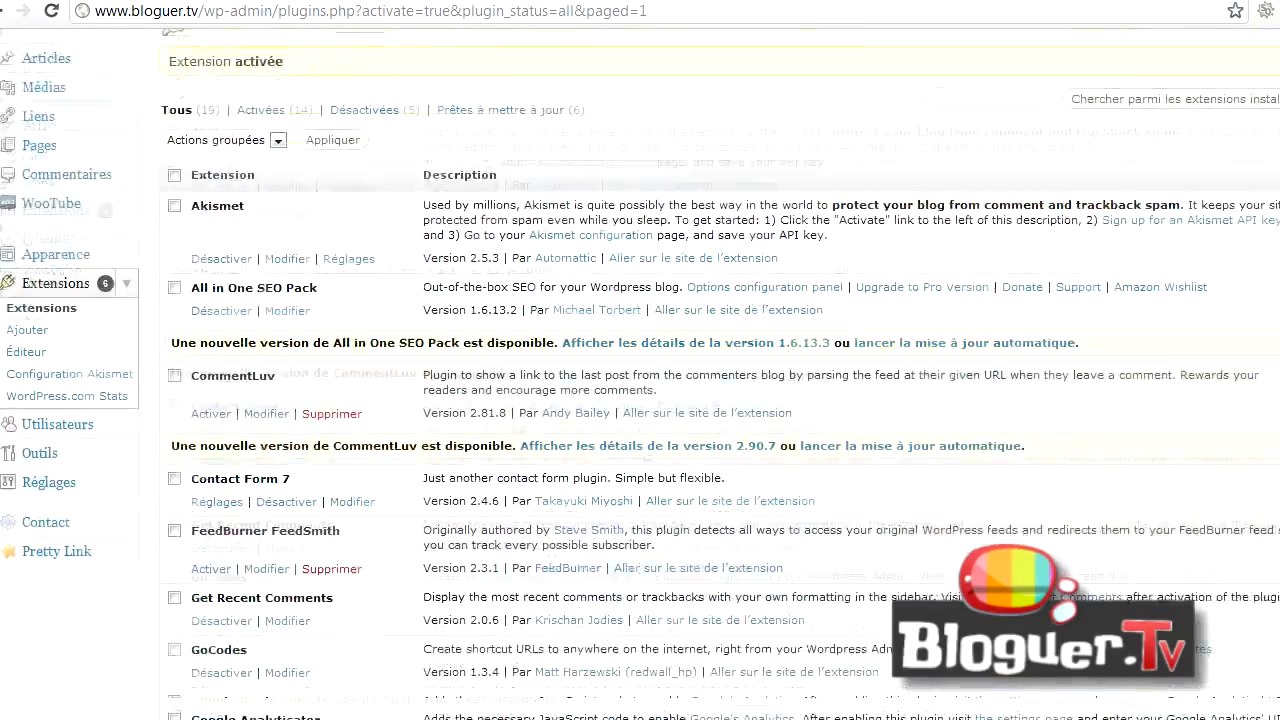
pyautogui.scroll(4, 640, 400)
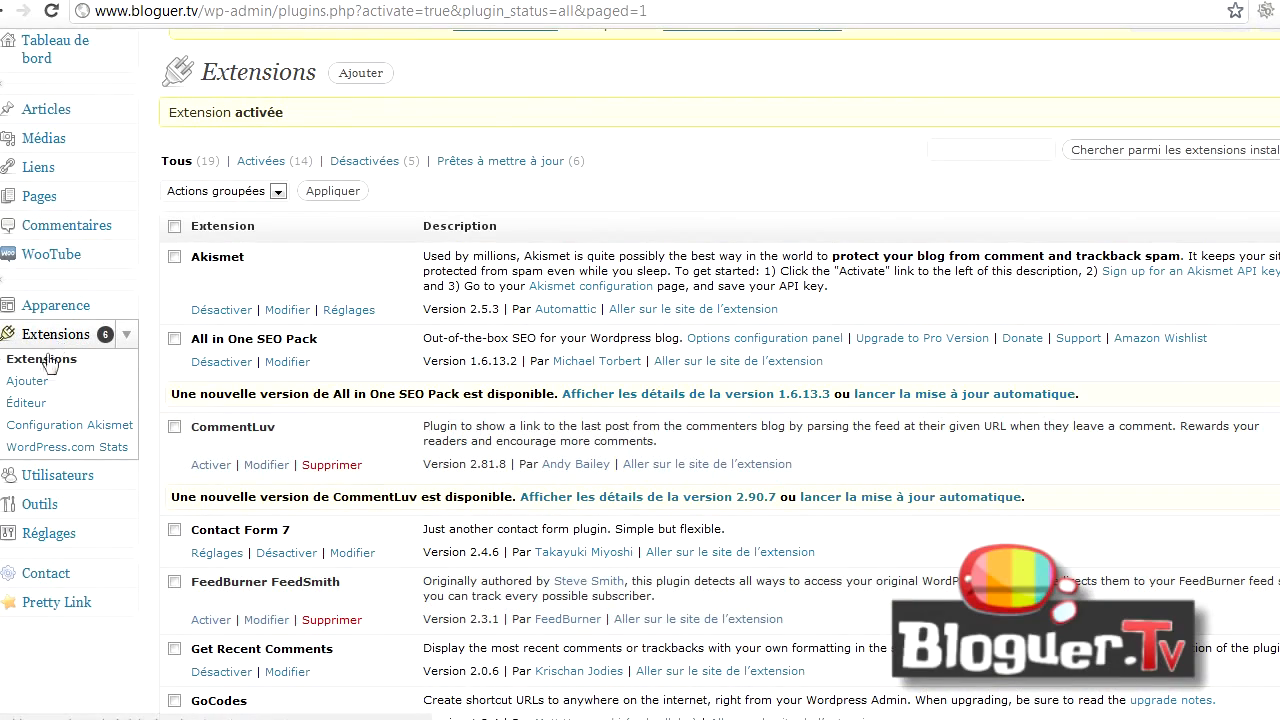
pyautogui.click(40, 363)
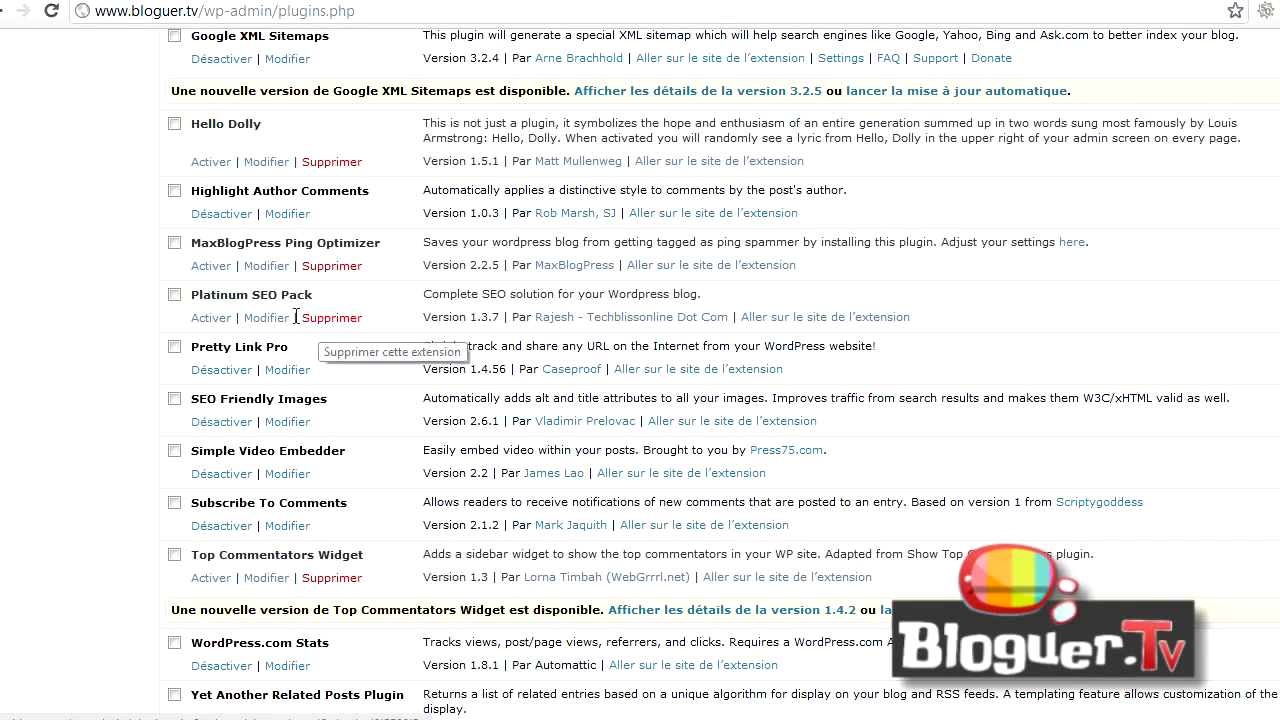
# - Activate the Platinum SEO Pack plugin in the list of installed extensions
pyautogui.moveTo(204, 295); pyautogui.dragTo(350, 302)
pyautogui.click(349, 301)
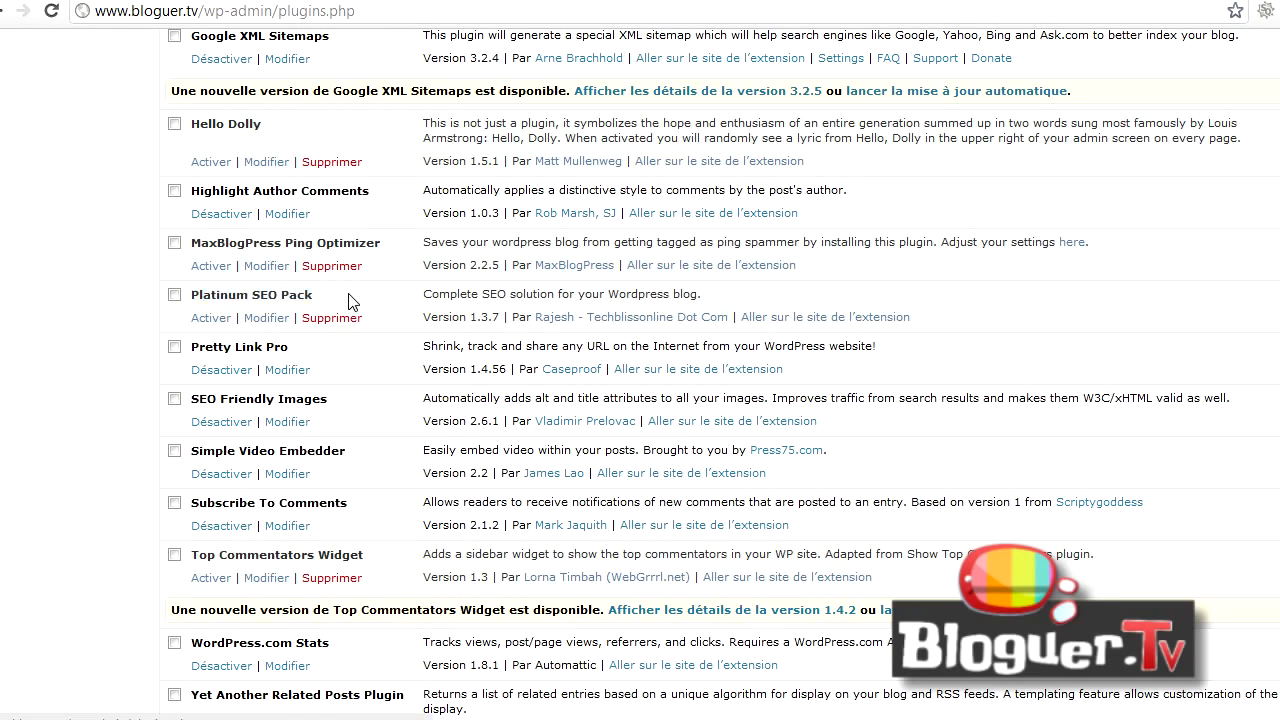
pyautogui.click(215, 322)
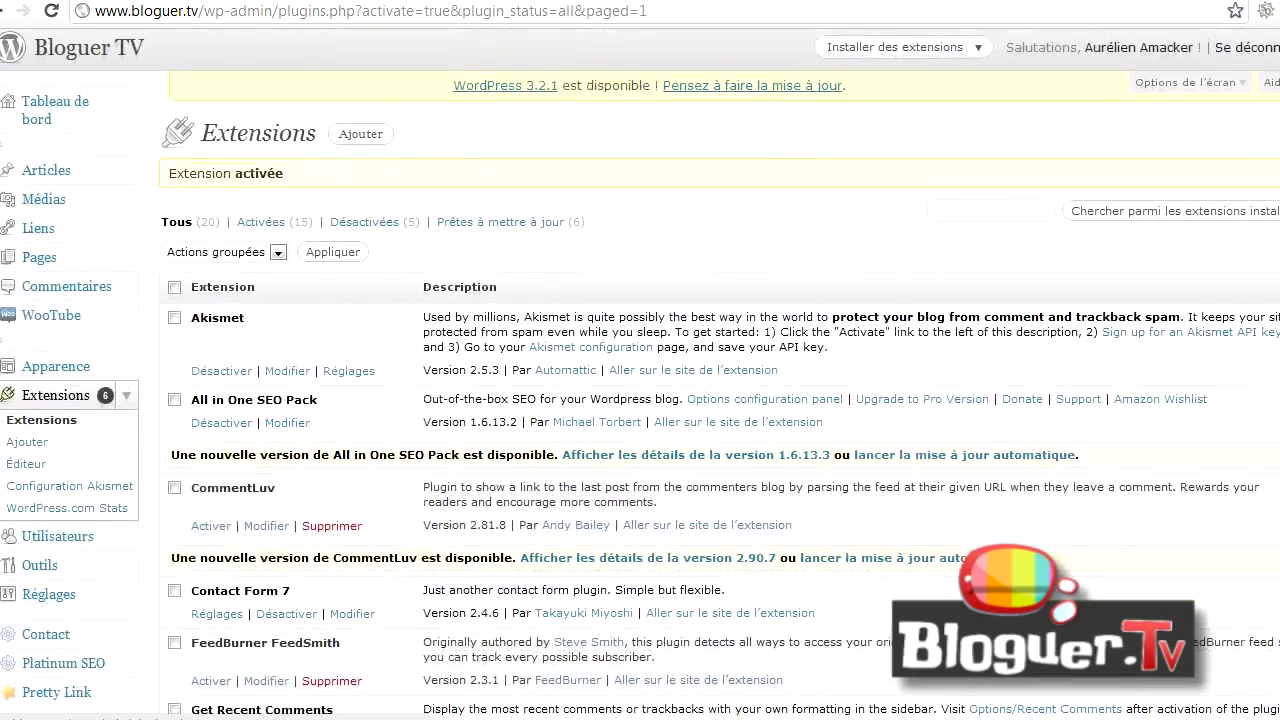
pyautogui.scroll(-2, 1214, 194)
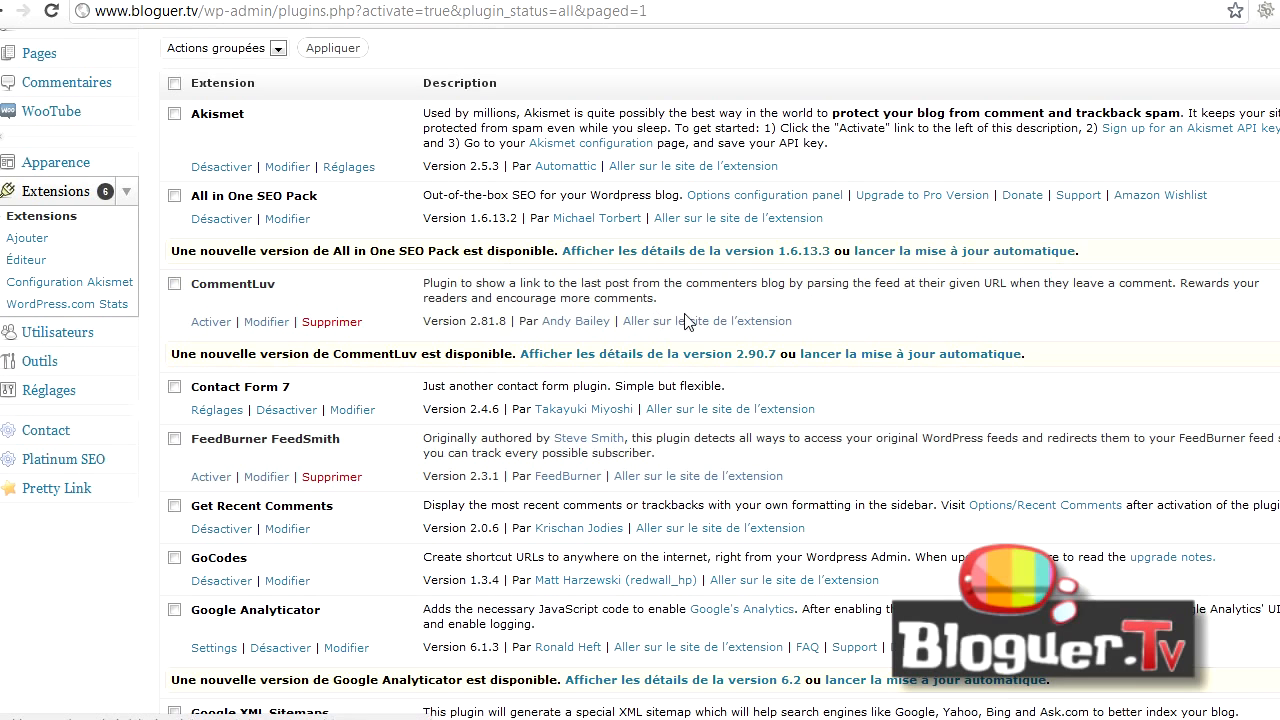
pyautogui.scroll(3, 640, 374)
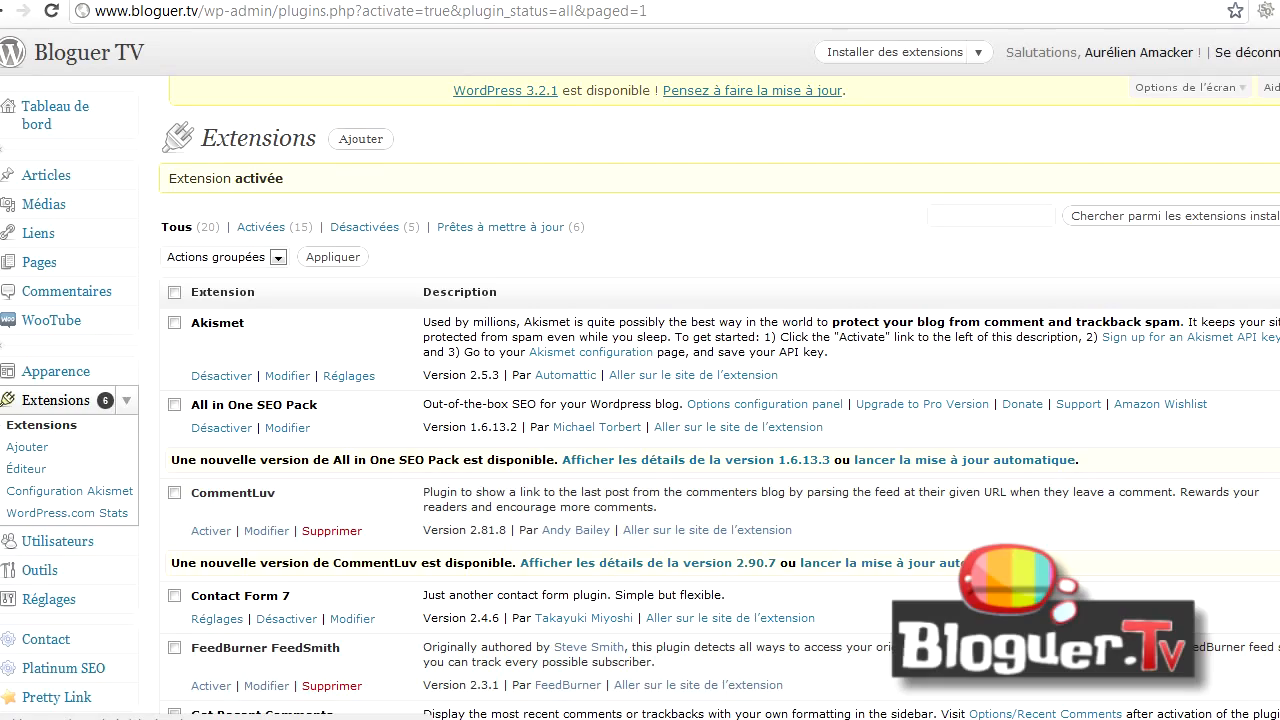
pyautogui.scroll(-4, 885, 288)
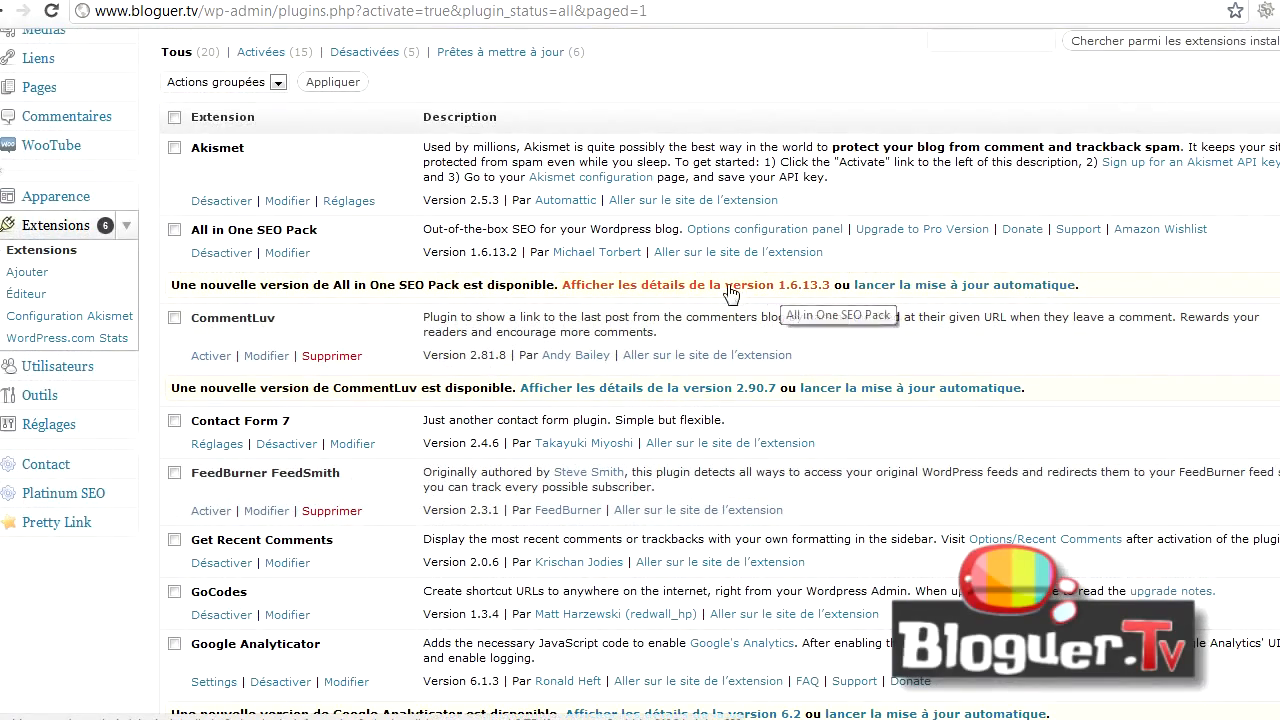